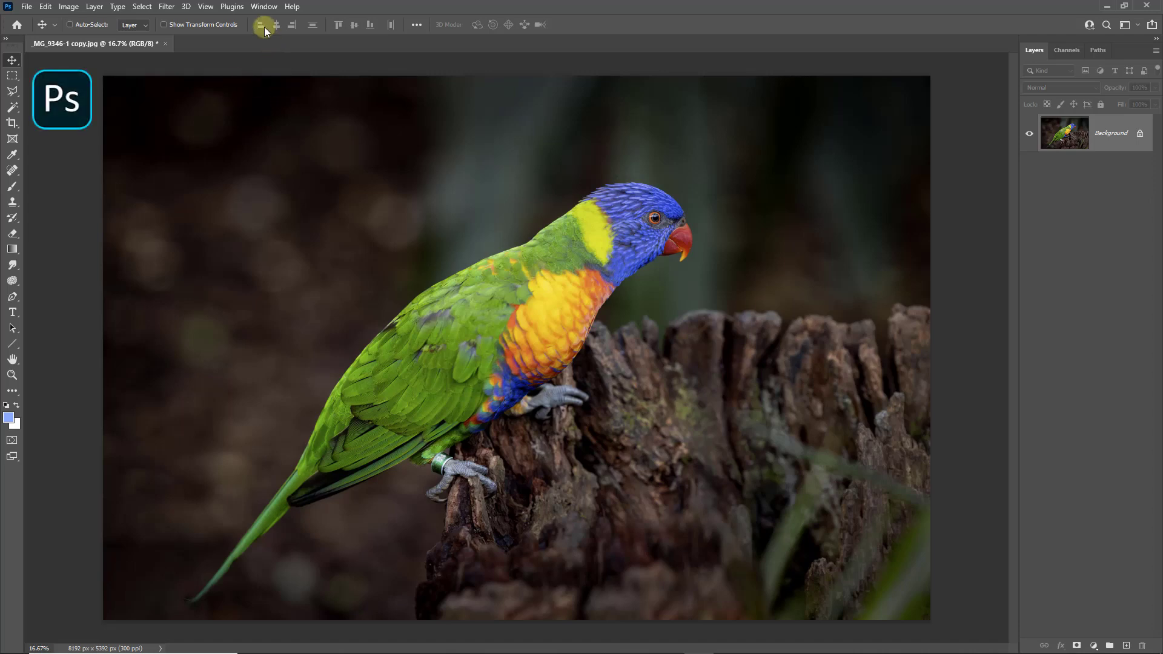
Step: Show the Actions panel, dock it under Layers, and collapse the Default Actions set
{"action": "left_click", "coordinate": [260, 7]}
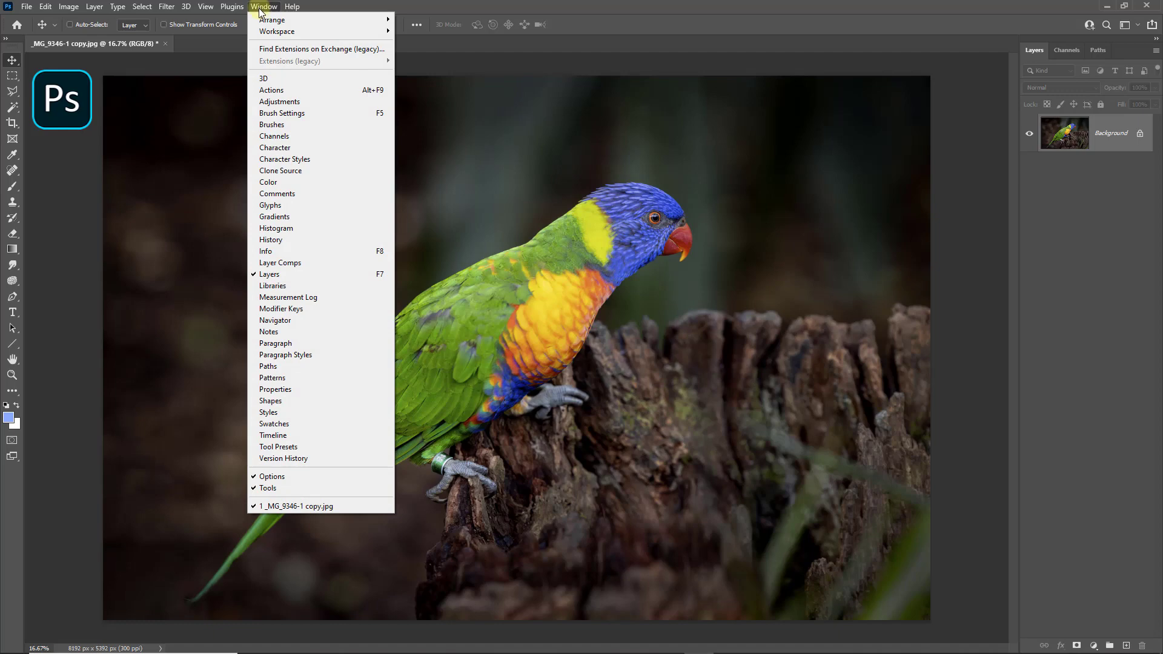
{"action": "left_click", "coordinate": [286, 92]}
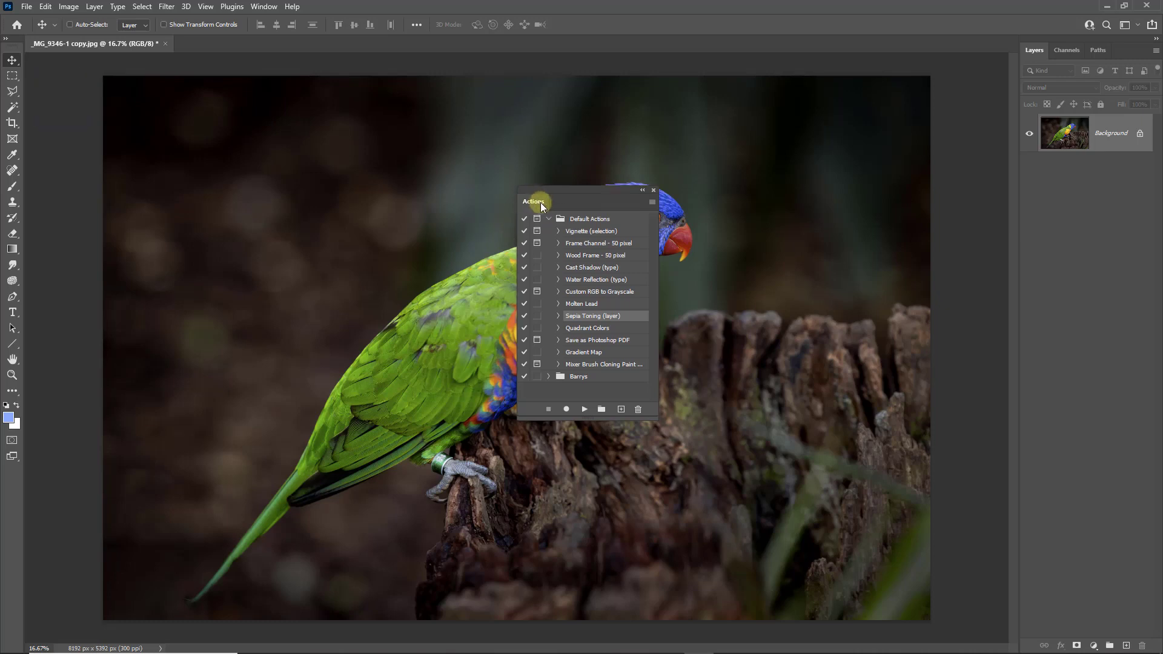
{"action": "left_click_drag", "start_coordinate": [553, 203], "coordinate": [1045, 281]}
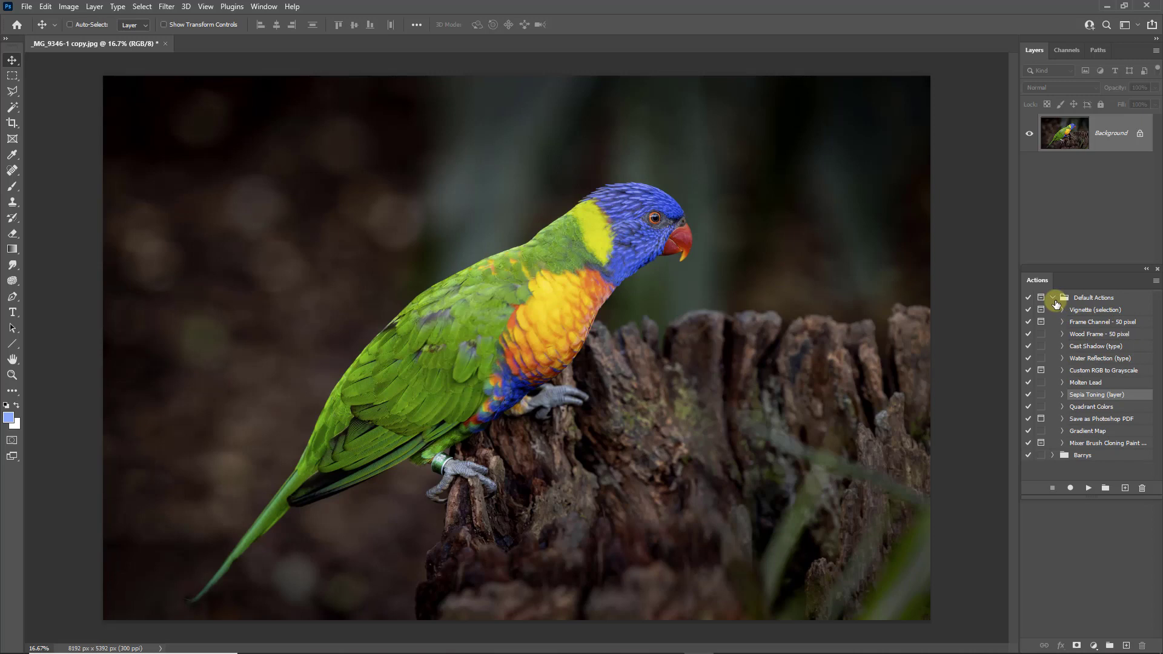
{"action": "left_click", "coordinate": [1053, 298]}
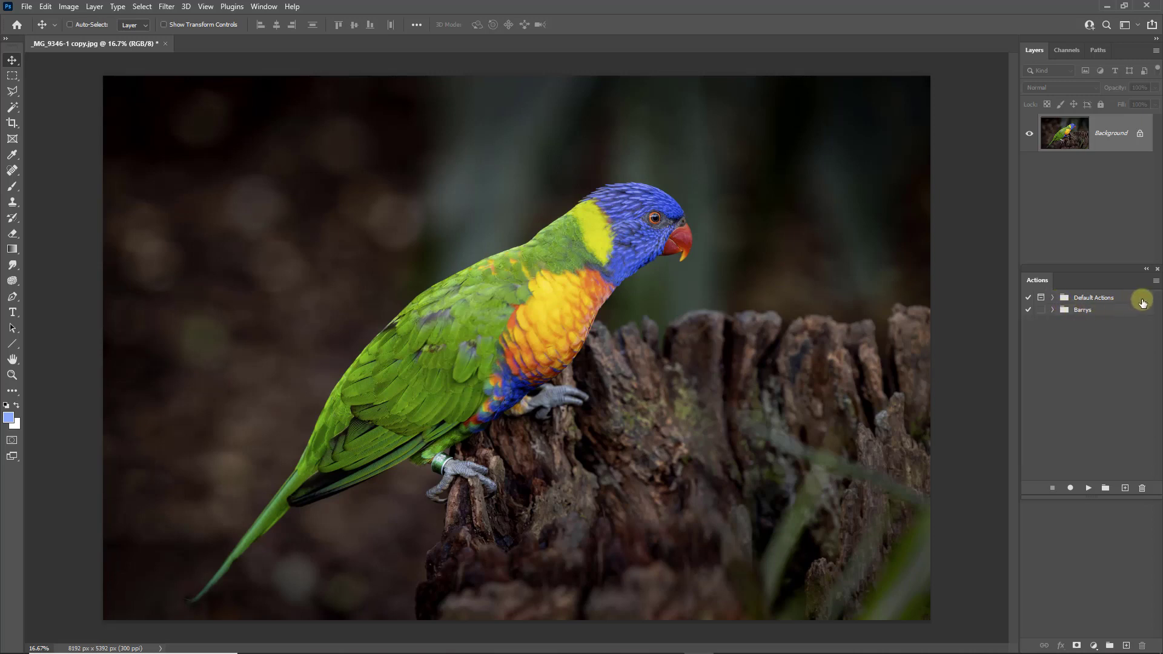
Step: Switch the Actions panel to Button Mode, make it taller to fit all actions, then turn Button Mode off
{"action": "left_click", "coordinate": [1155, 281]}
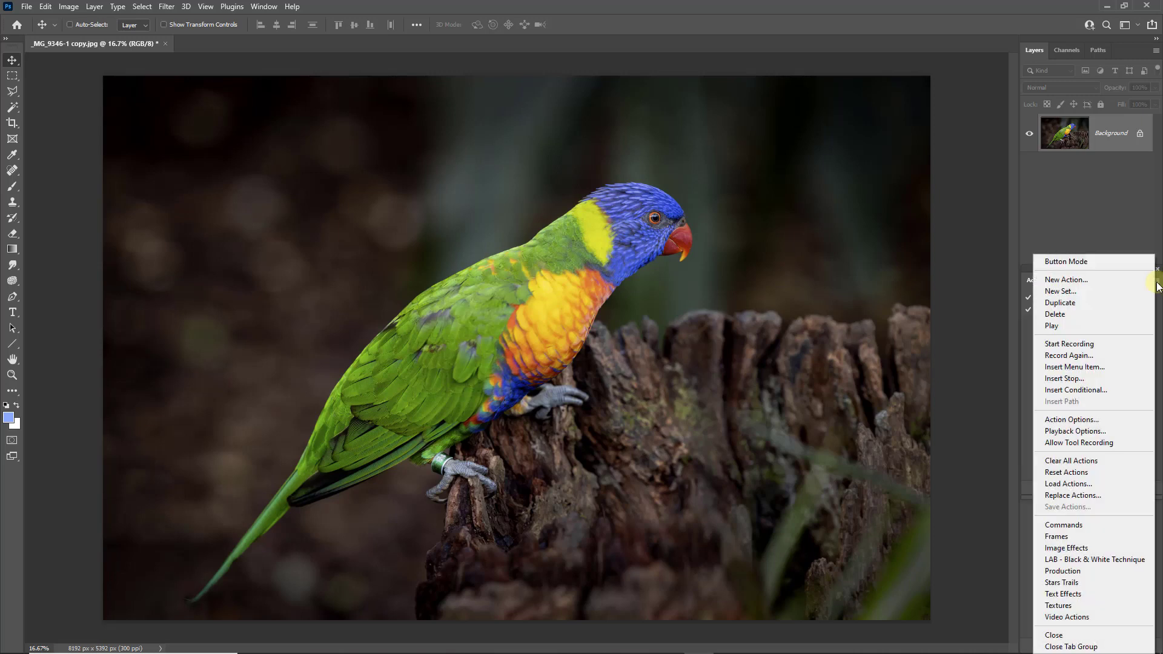
{"action": "left_click", "coordinate": [1109, 265]}
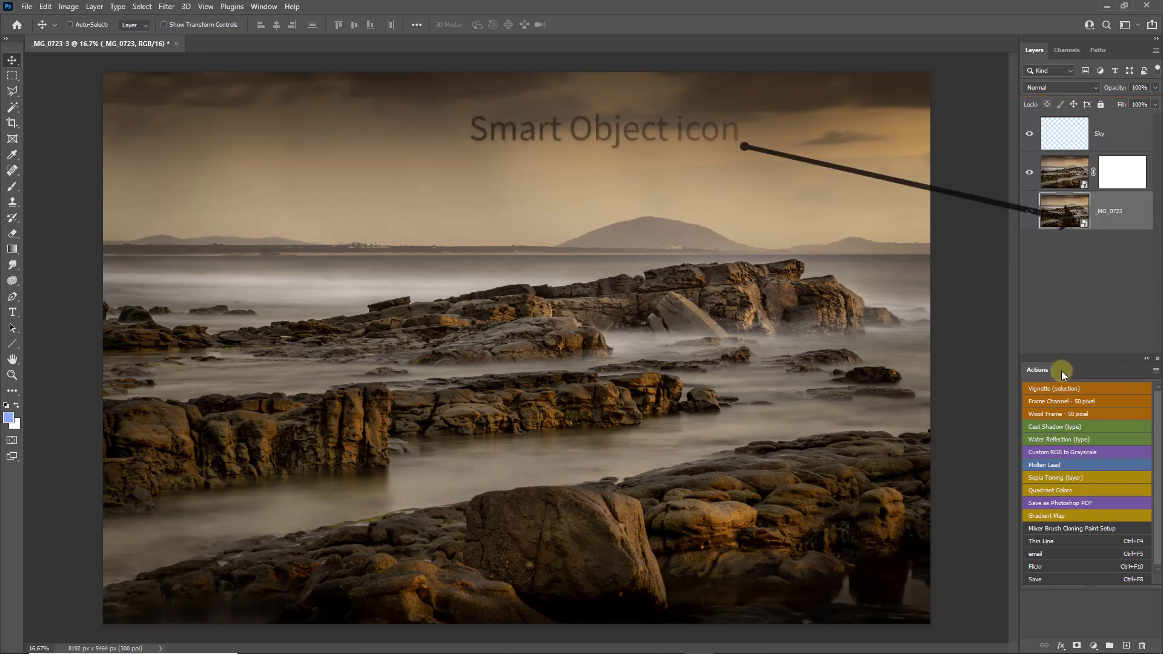
{"action": "left_click_drag", "start_coordinate": [1044, 372], "coordinate": [1044, 278]}
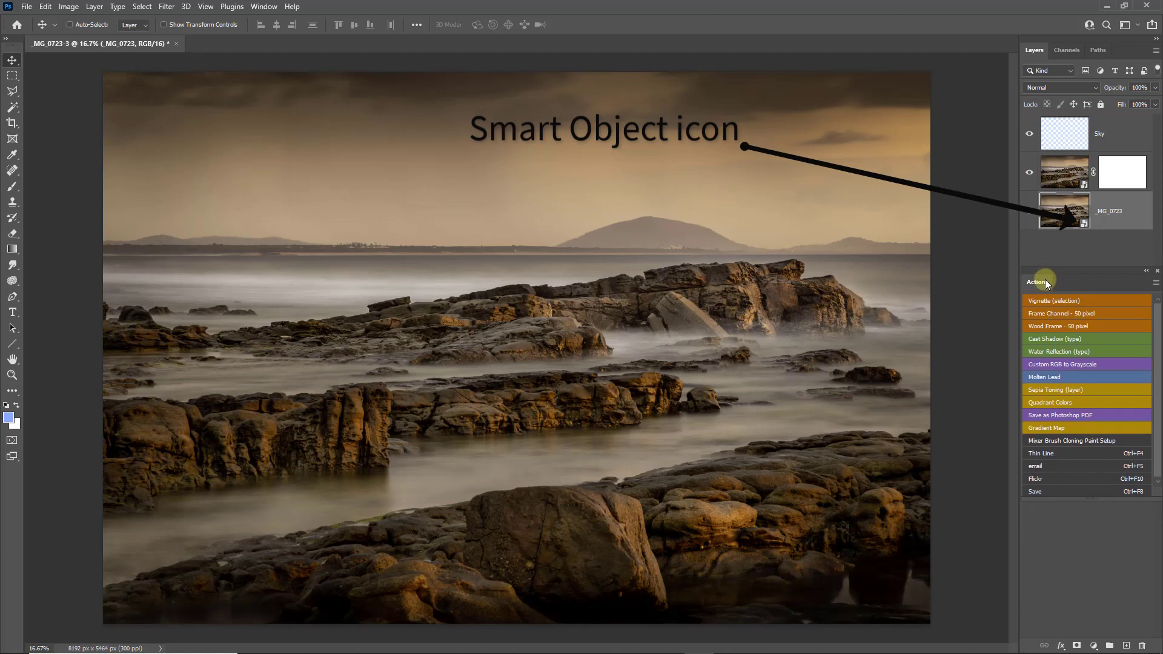
{"action": "left_click", "coordinate": [1157, 283]}
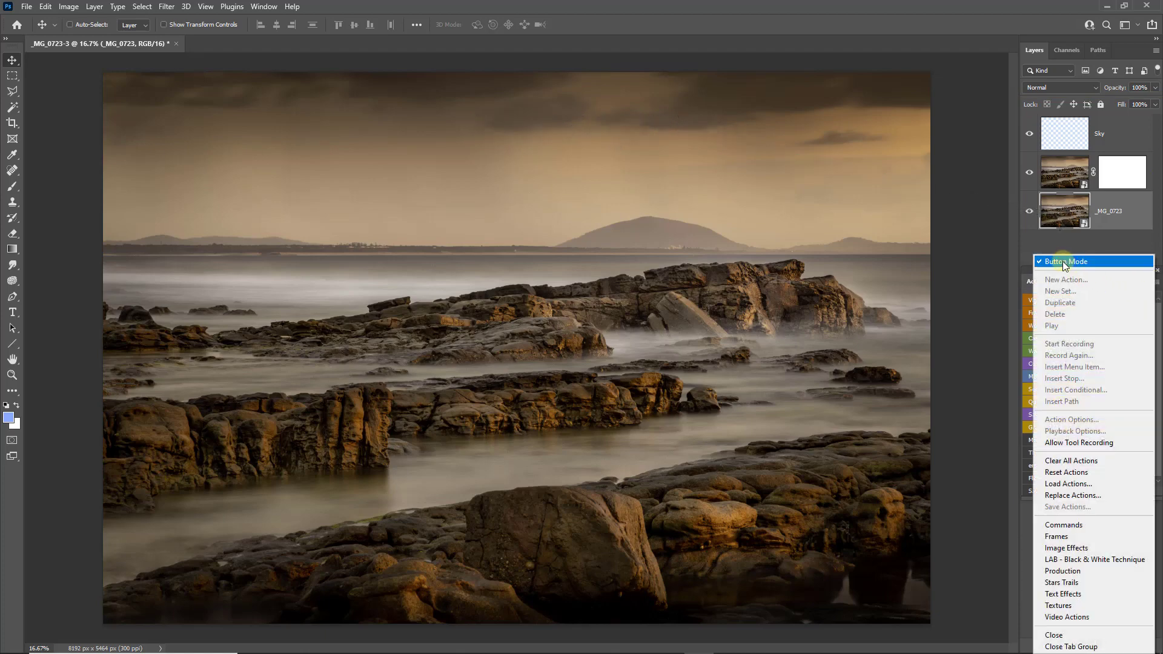
{"action": "left_click", "coordinate": [1062, 263]}
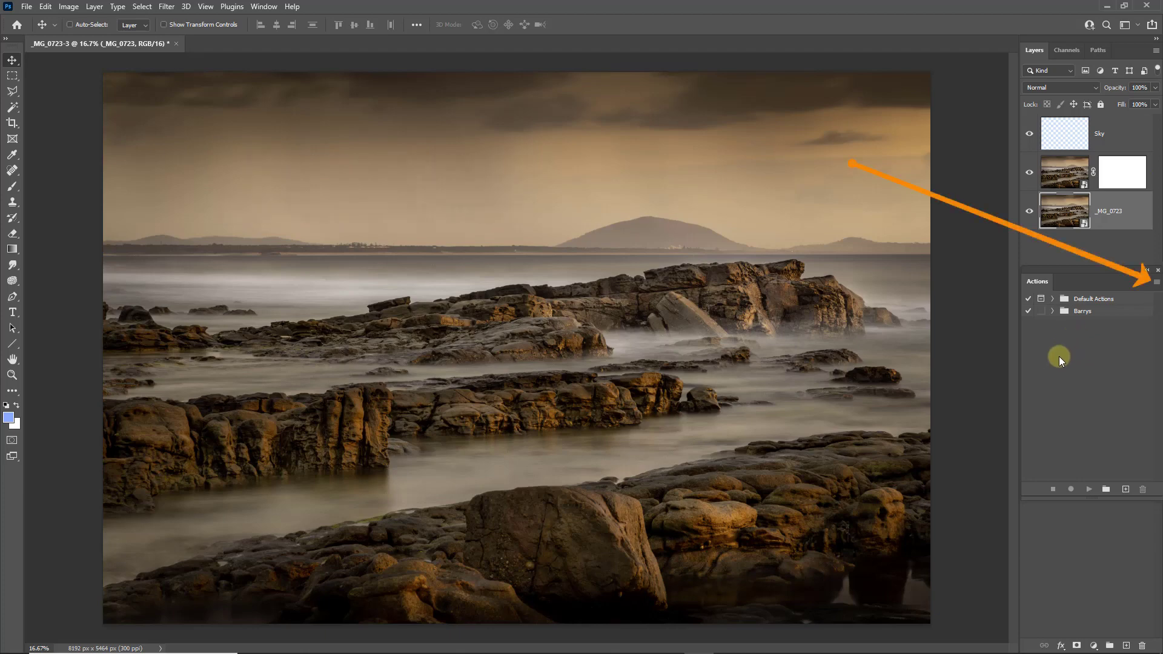
Step: Add a new action set named 'Demo' from the Actions panel menu
{"action": "left_click", "coordinate": [1156, 285]}
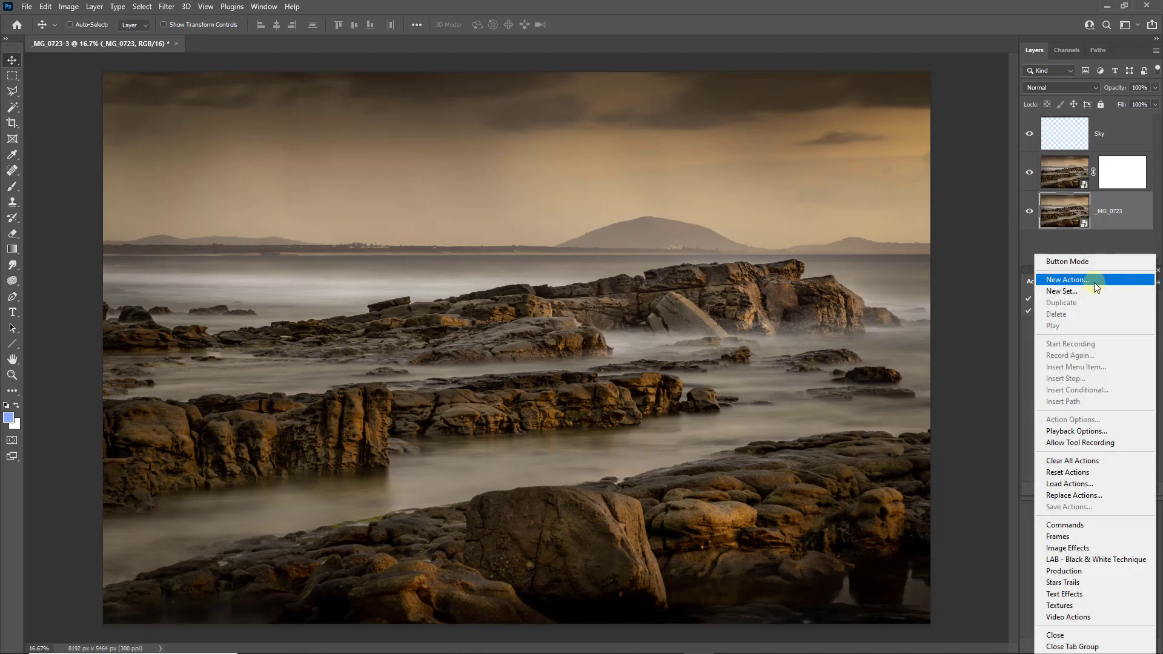
{"action": "left_click", "coordinate": [1067, 292]}
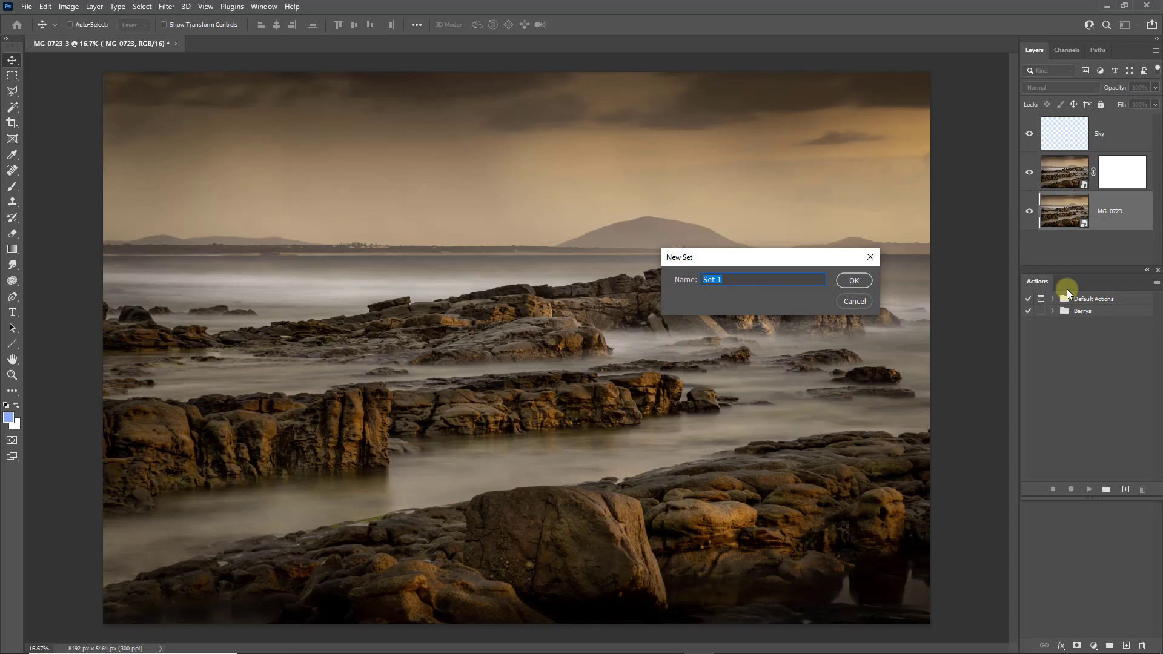
{"action": "type", "text": "Demo"}
{"action": "left_click", "coordinate": [853, 281]}
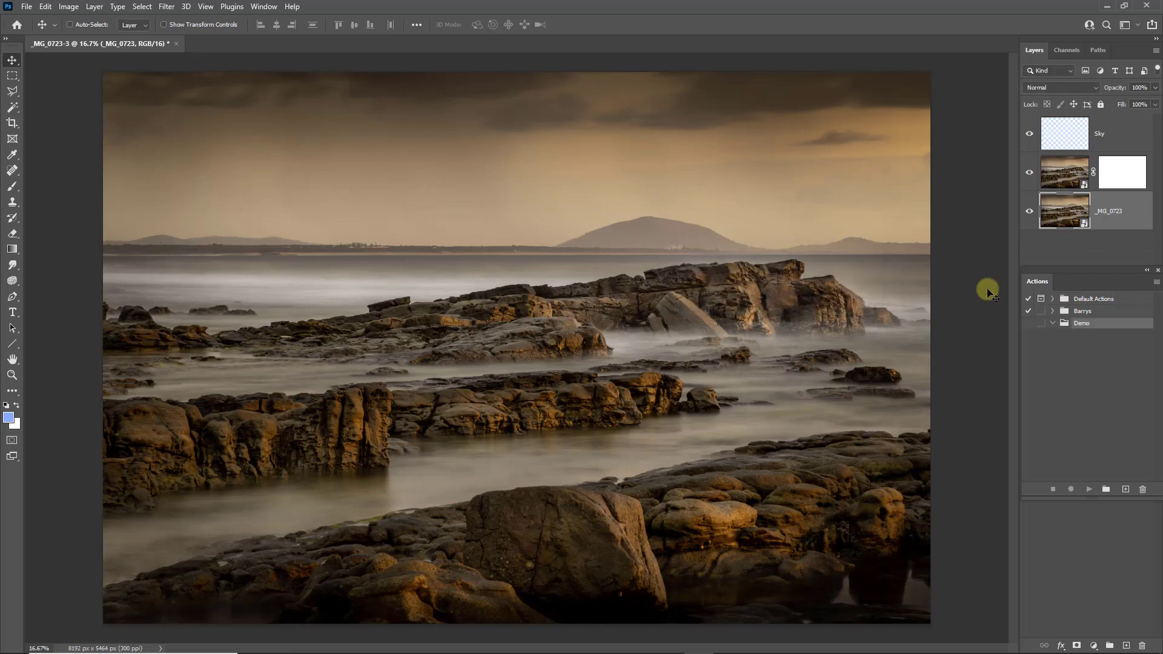
{"action": "left_click", "coordinate": [1155, 284]}
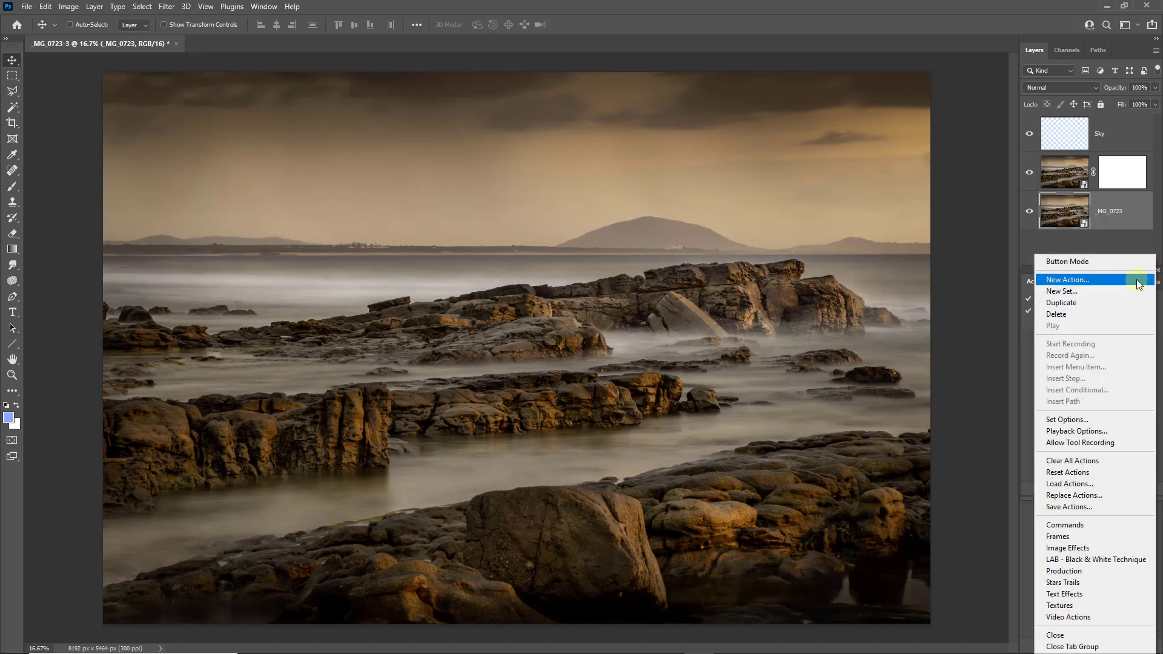
Step: Name the new action 'Save', assign it Shift+F8, and colour it Red
{"action": "left_click", "coordinate": [1071, 280]}
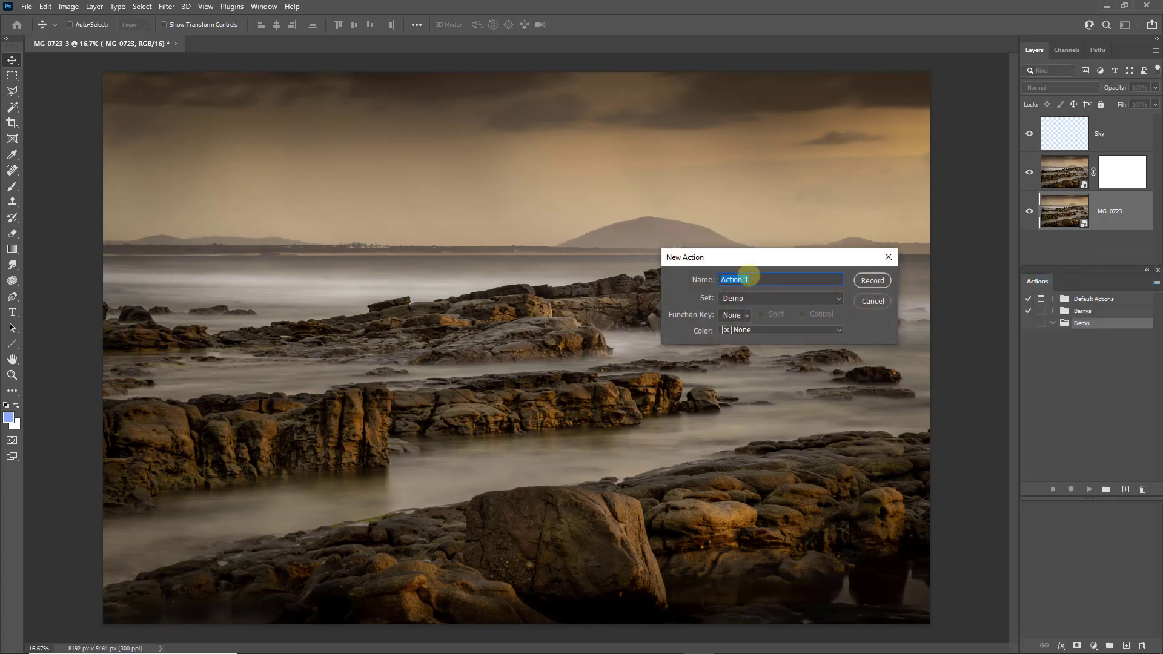
{"action": "type", "text": "Save"}
{"action": "left_click", "coordinate": [747, 314]}
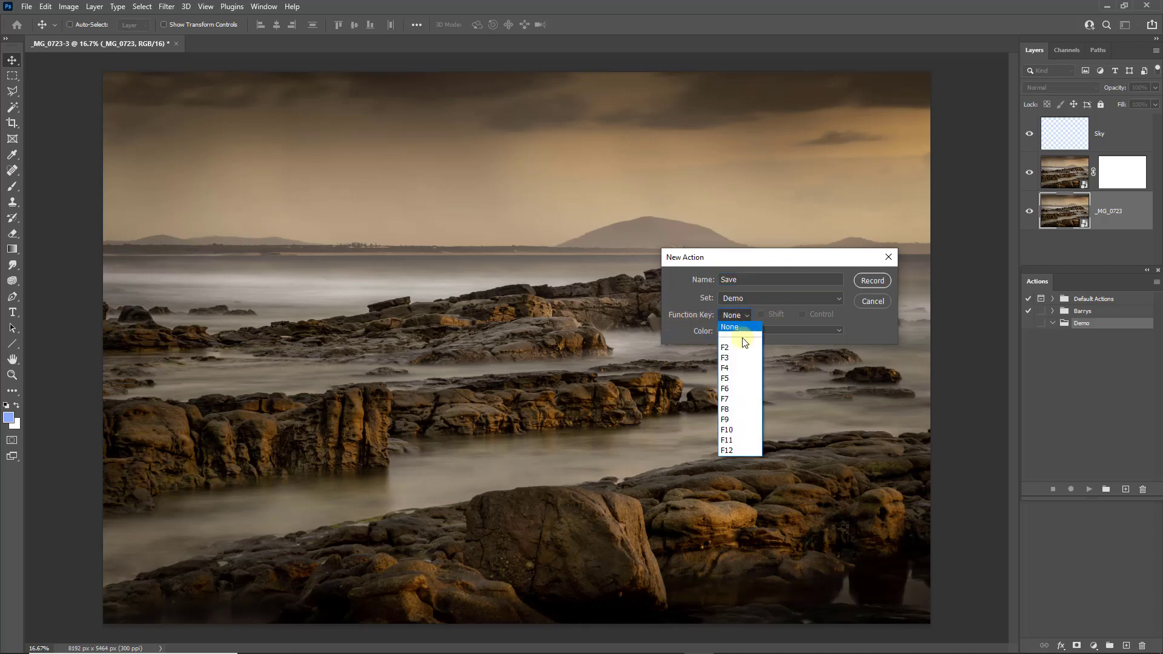
{"action": "left_click", "coordinate": [725, 409]}
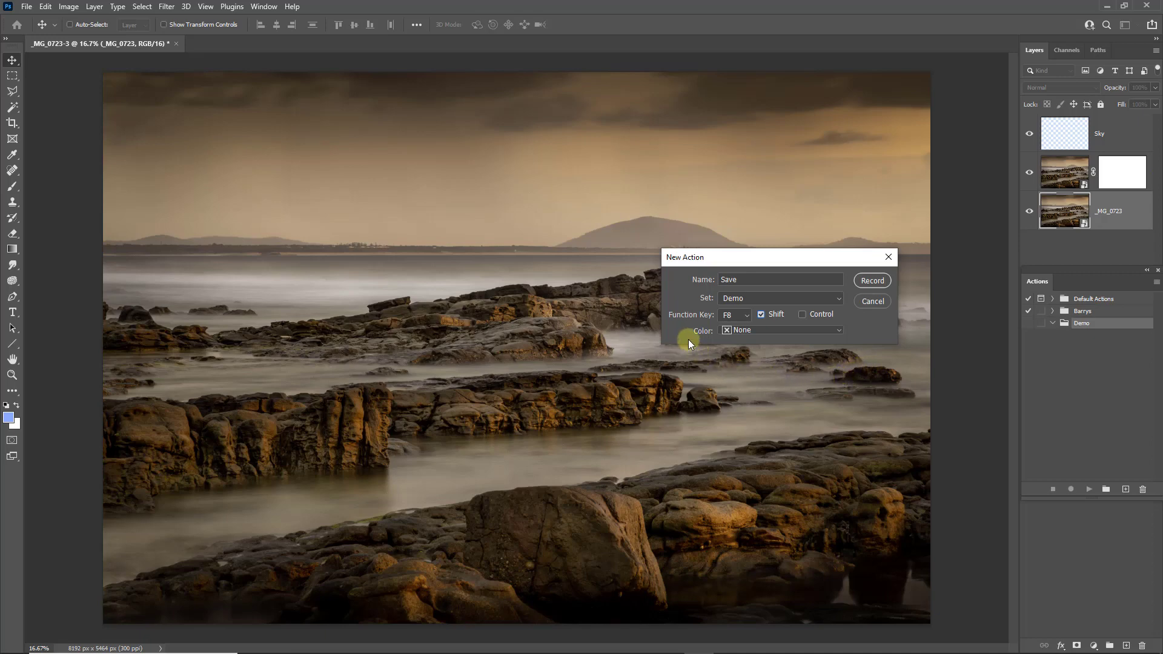
{"action": "left_click", "coordinate": [838, 331]}
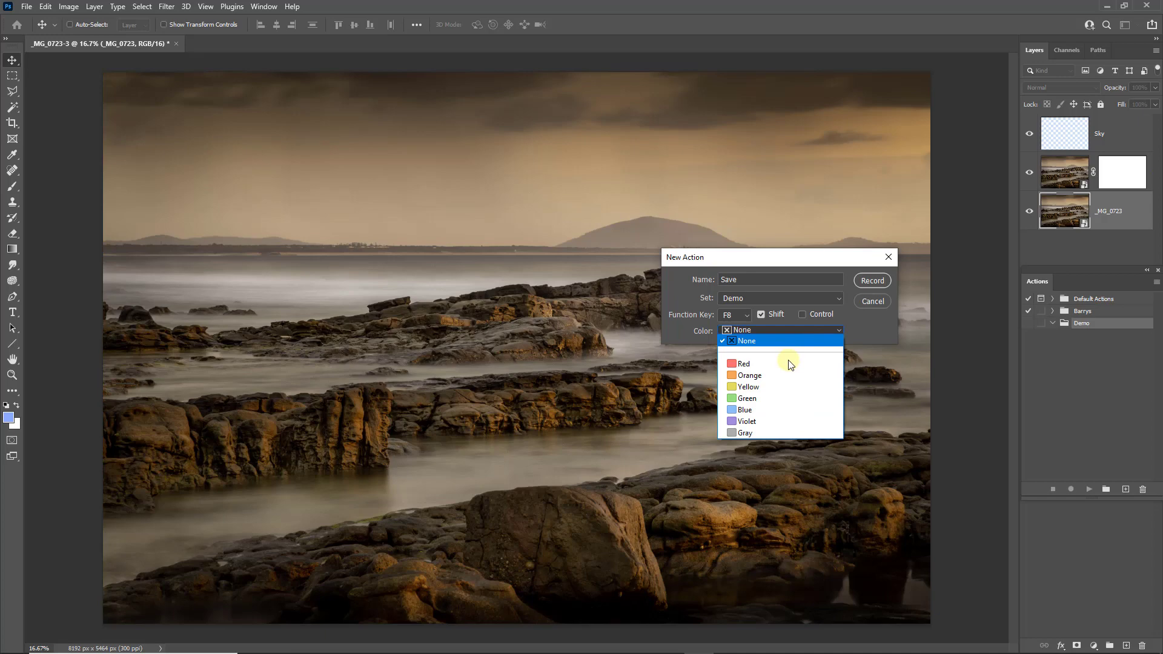
{"action": "left_click", "coordinate": [783, 366]}
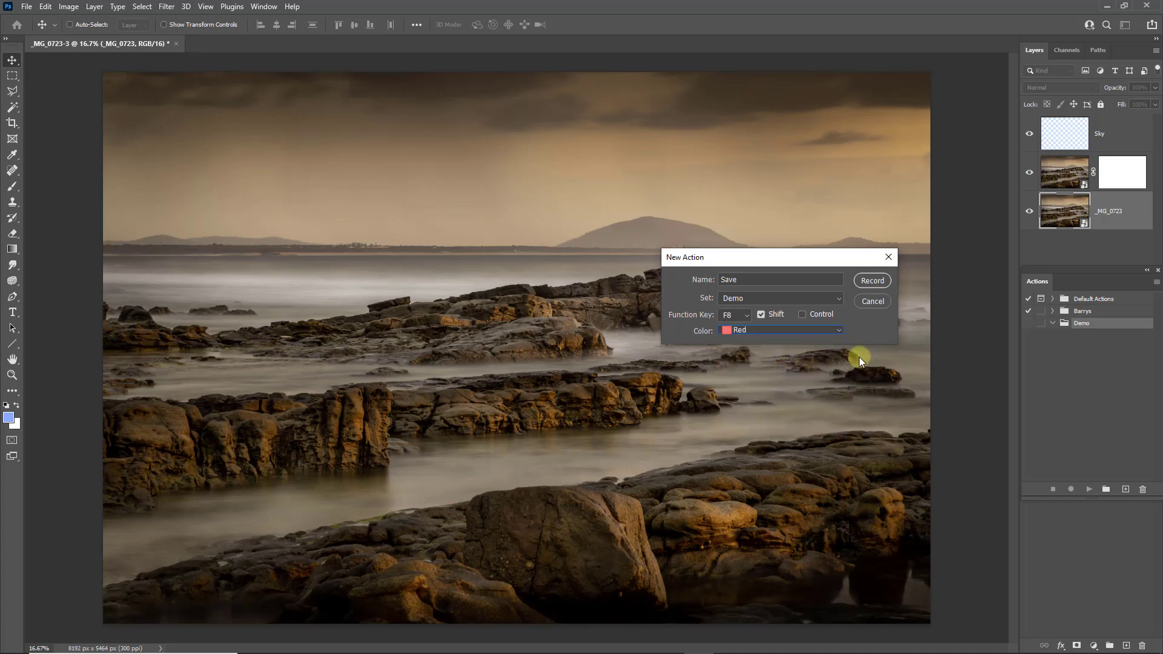
Step: Start recording, select the top Sky layer, and flatten the image
{"action": "left_click", "coordinate": [872, 280]}
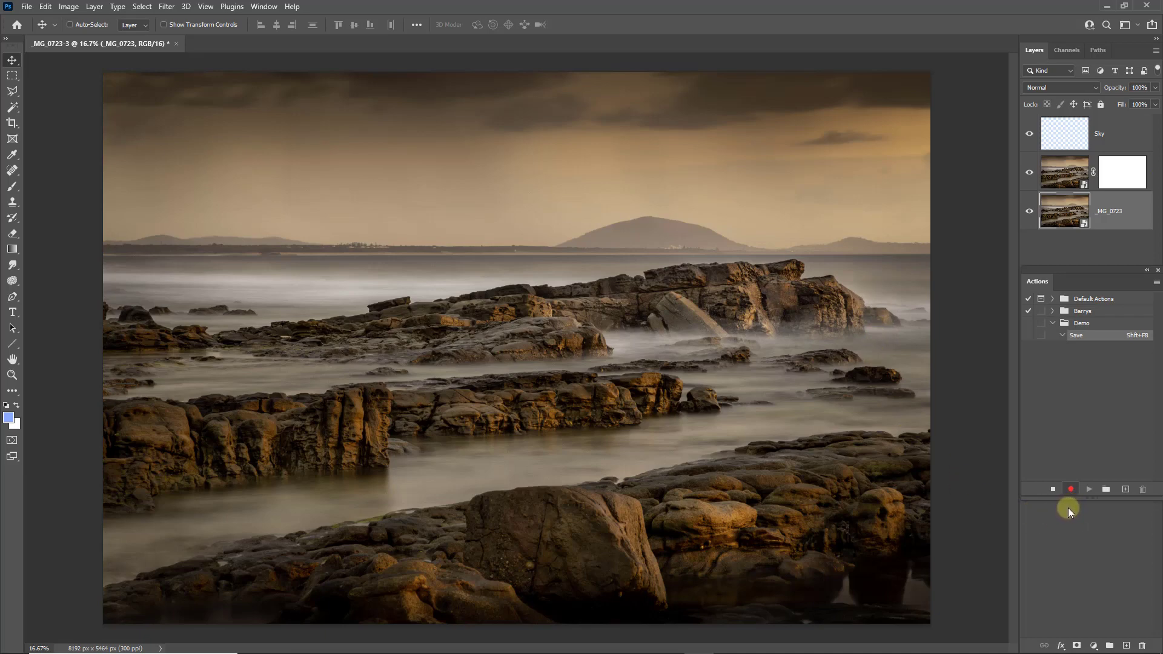
{"action": "key", "text": "alt+period"}
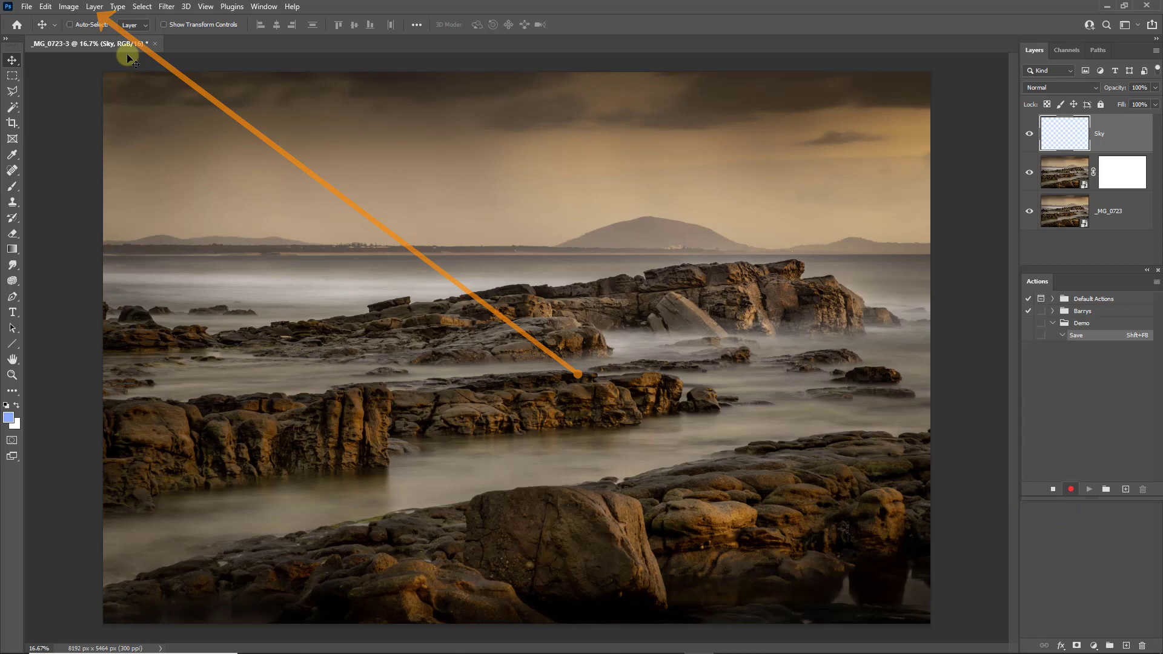
{"action": "left_click", "coordinate": [94, 8]}
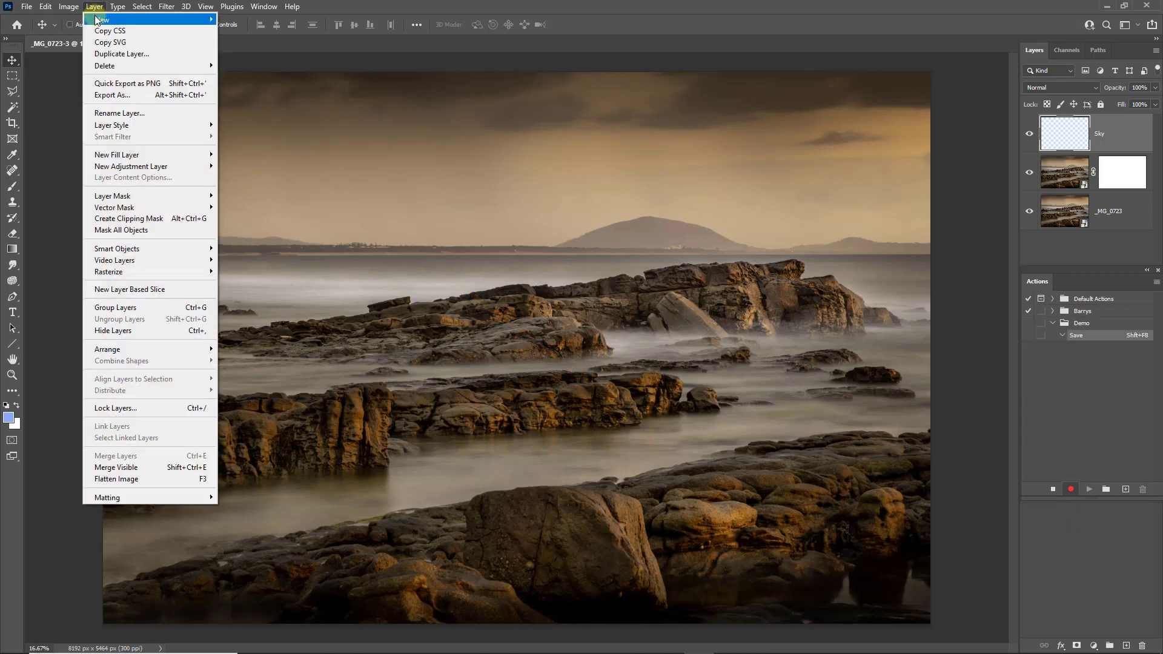
{"action": "left_click", "coordinate": [103, 478]}
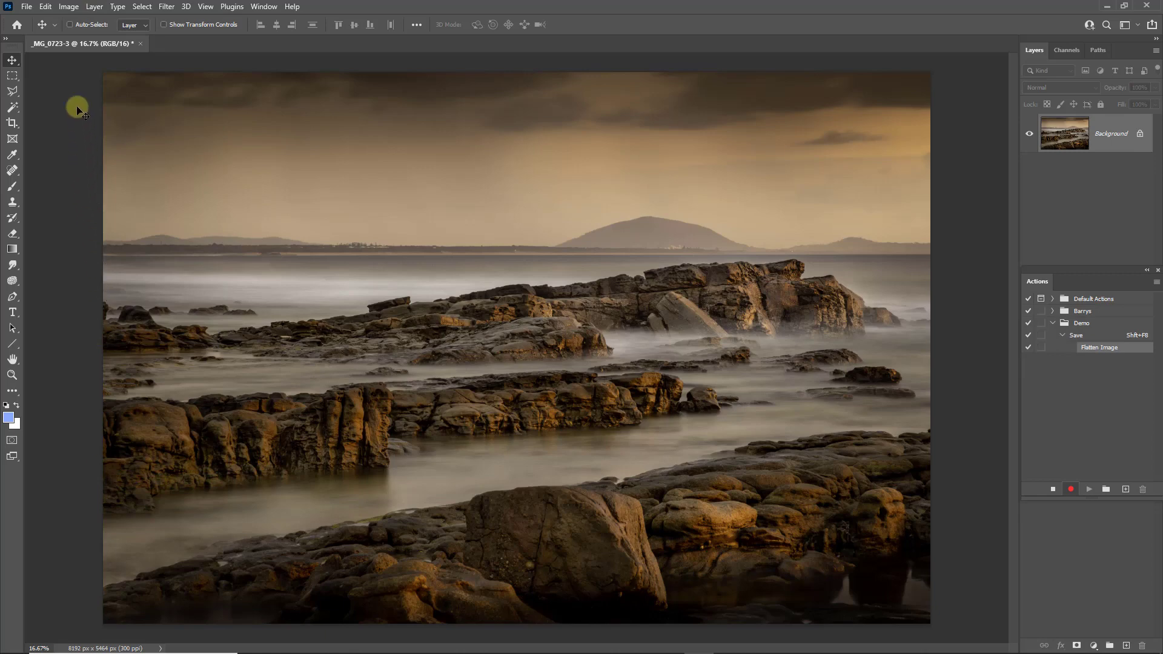
Step: Convert the image to 8 Bits/Channel
{"action": "left_click", "coordinate": [71, 10]}
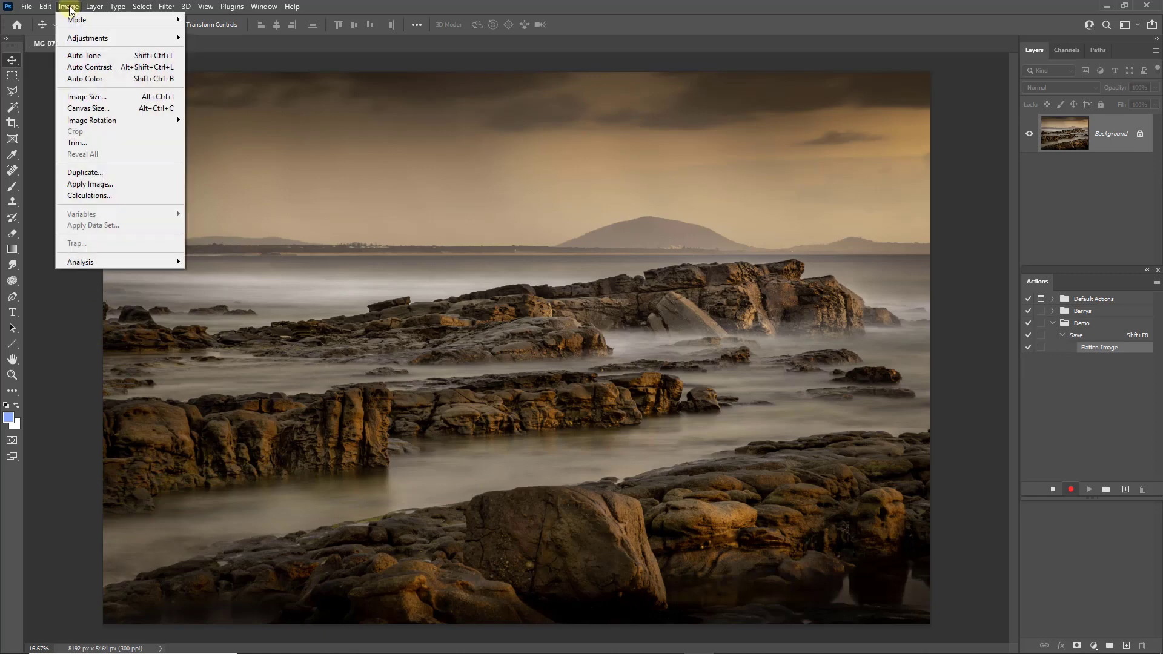
{"action": "mouse_move", "coordinate": [81, 20]}
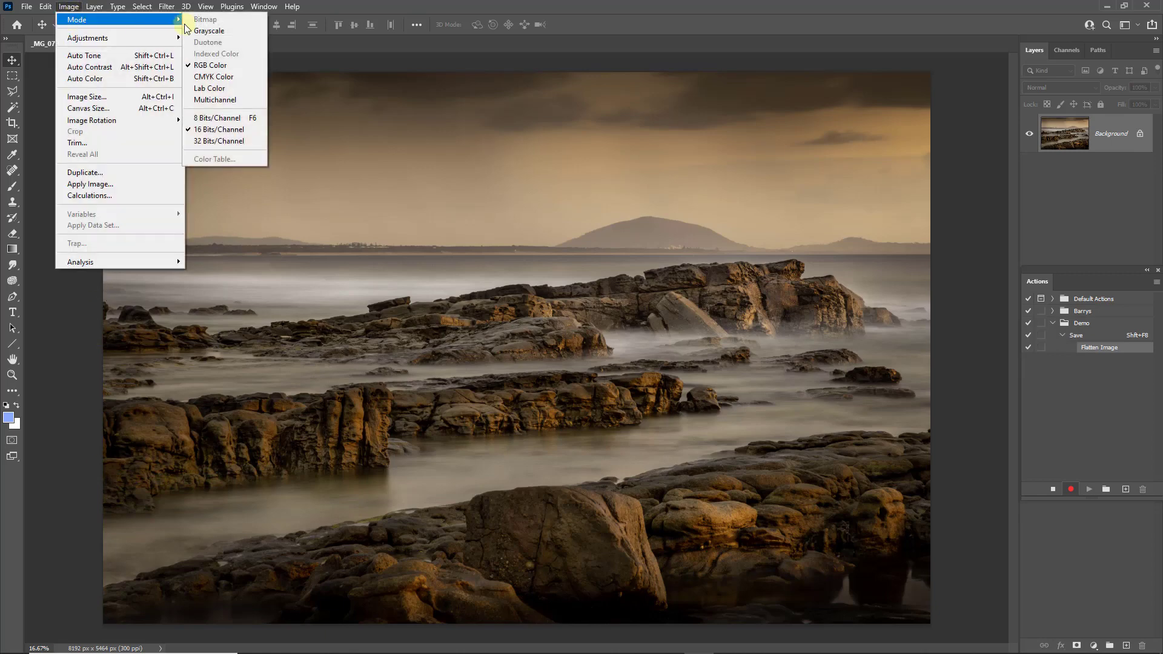
{"action": "left_click", "coordinate": [205, 122]}
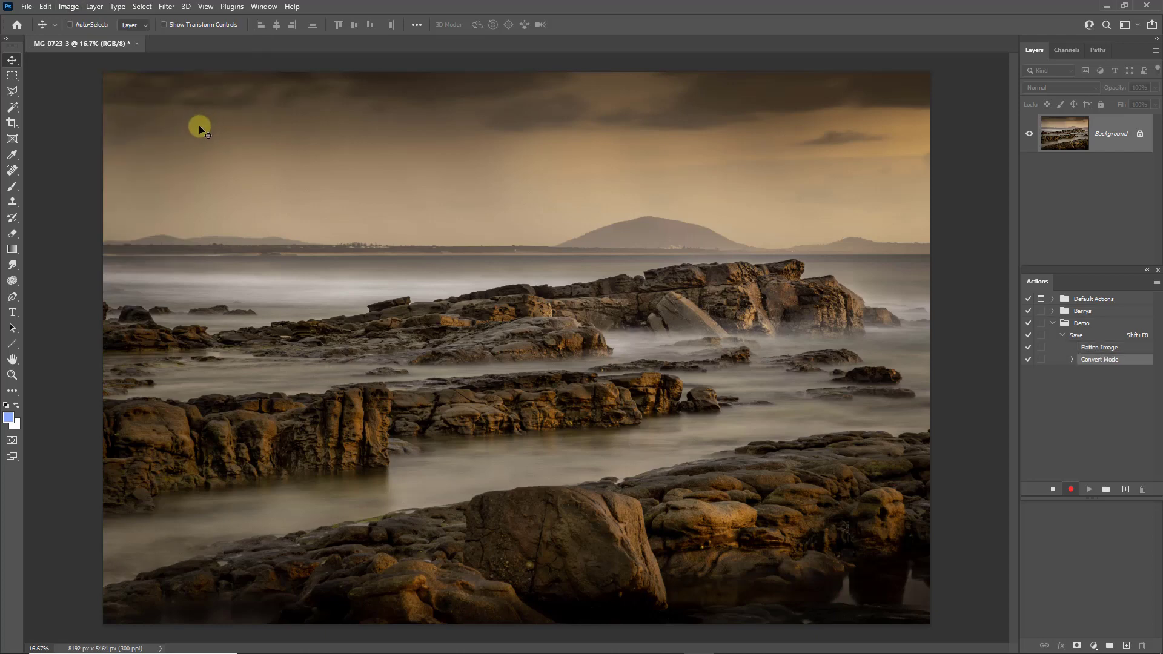
{"action": "left_click", "coordinate": [27, 7]}
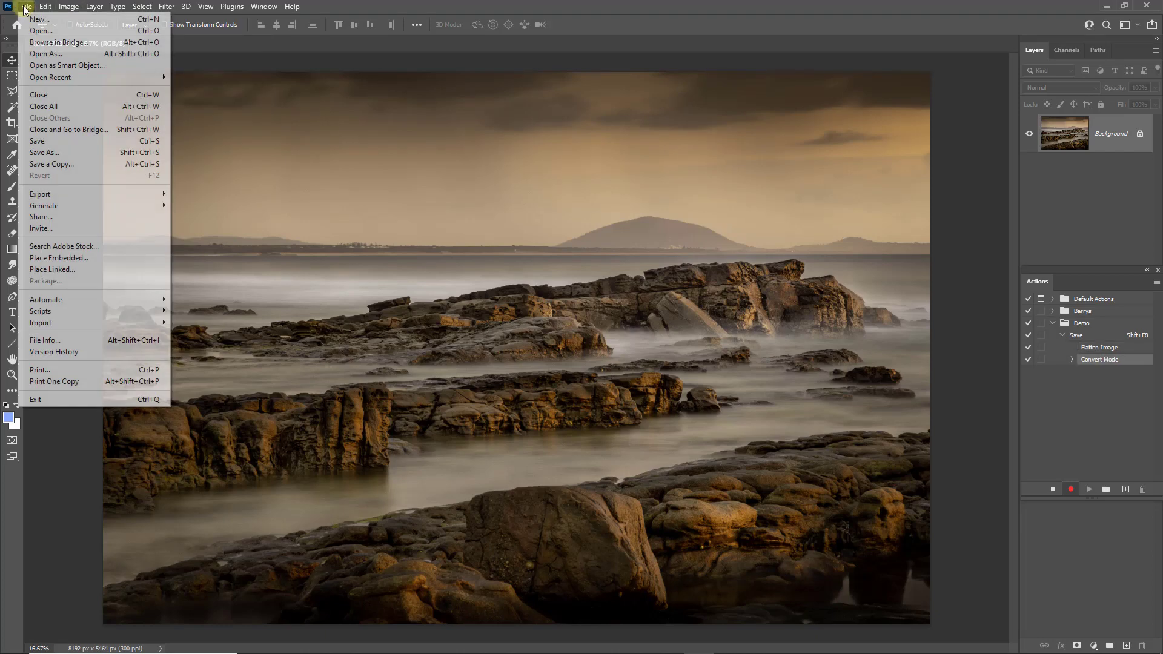
Step: Save a Copy into 002 Finished Images › Finished Images › 2022 › 001 Jan
{"action": "left_click", "coordinate": [42, 164]}
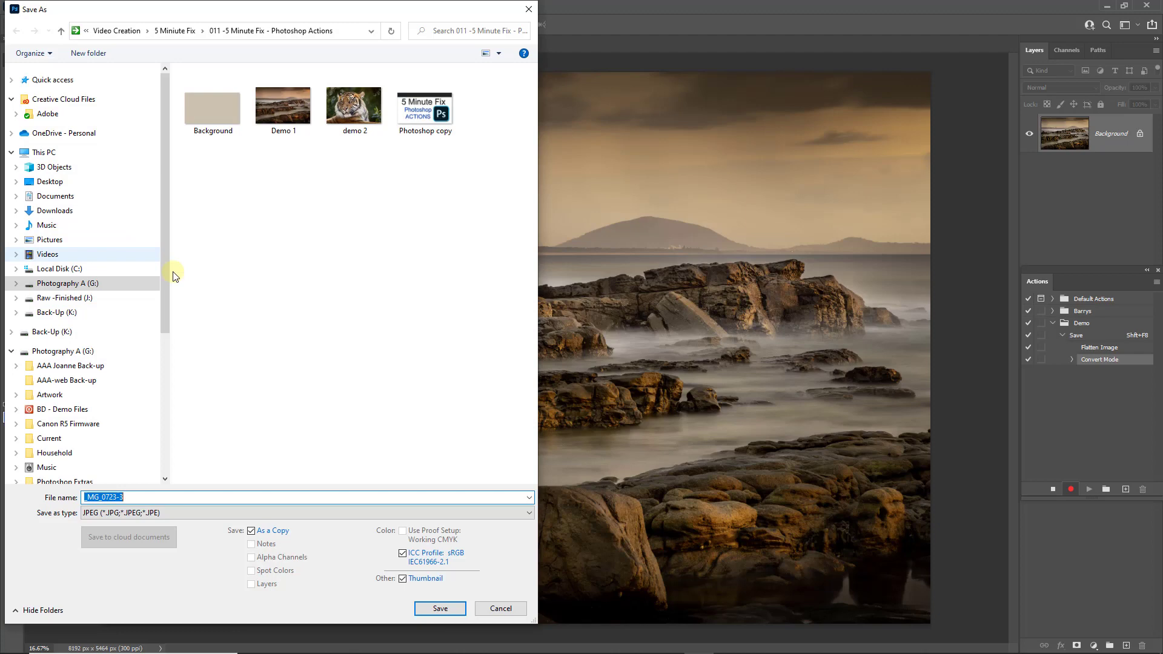
{"action": "left_click_drag", "start_coordinate": [166, 310], "coordinate": [170, 471]}
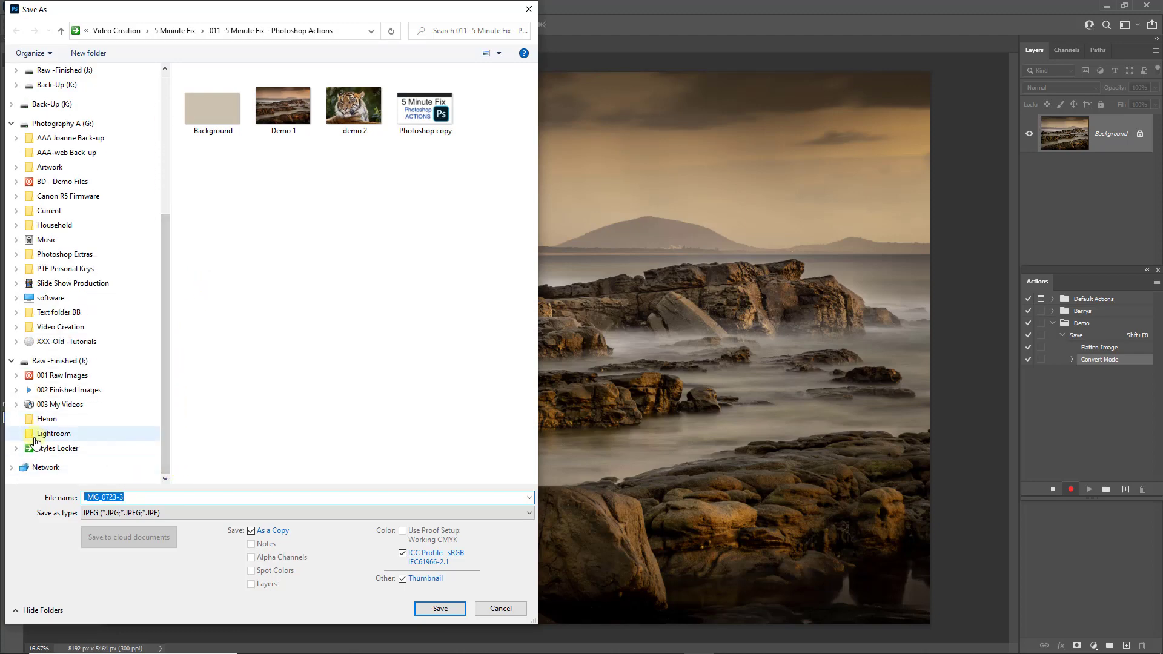
{"action": "left_click", "coordinate": [16, 389]}
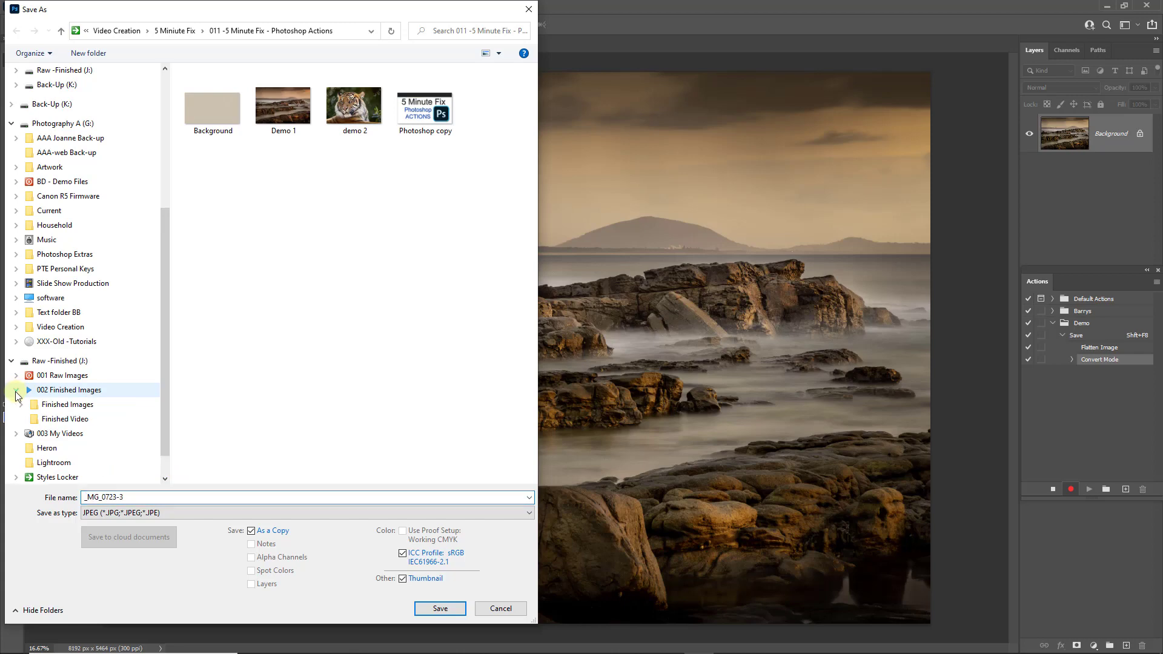
{"action": "double_click", "coordinate": [34, 405]}
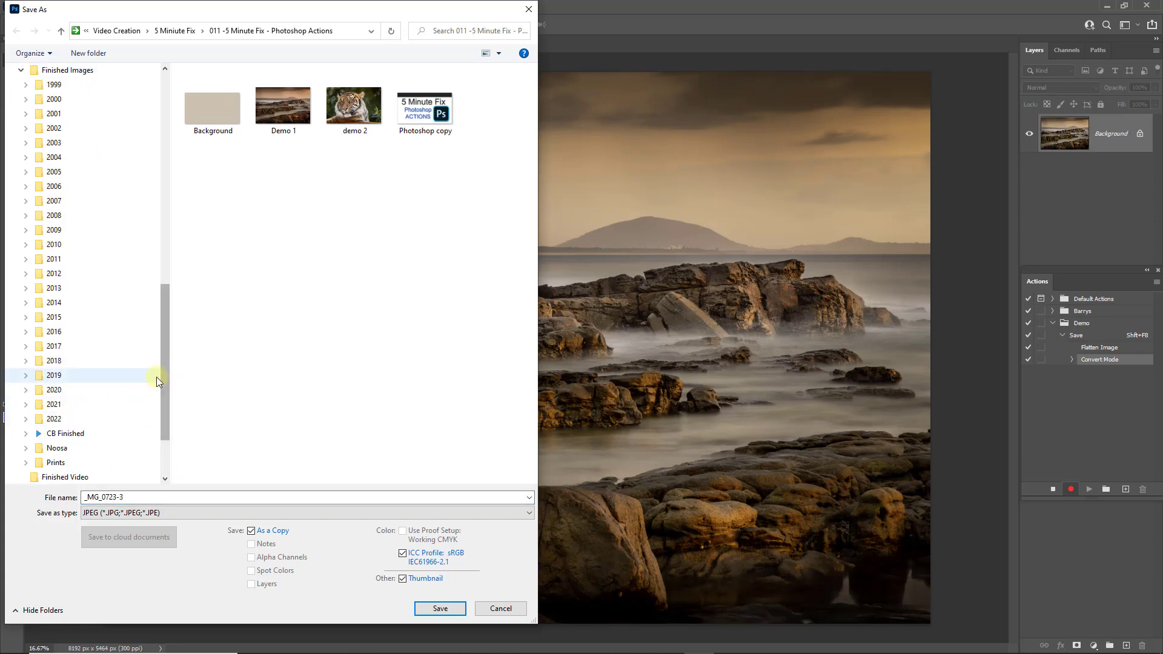
{"action": "left_click_drag", "start_coordinate": [160, 376], "coordinate": [169, 382]}
{"action": "scroll", "coordinate": [91, 364], "scroll_direction": "down", "scroll_amount": 2}
{"action": "left_click", "coordinate": [25, 331]}
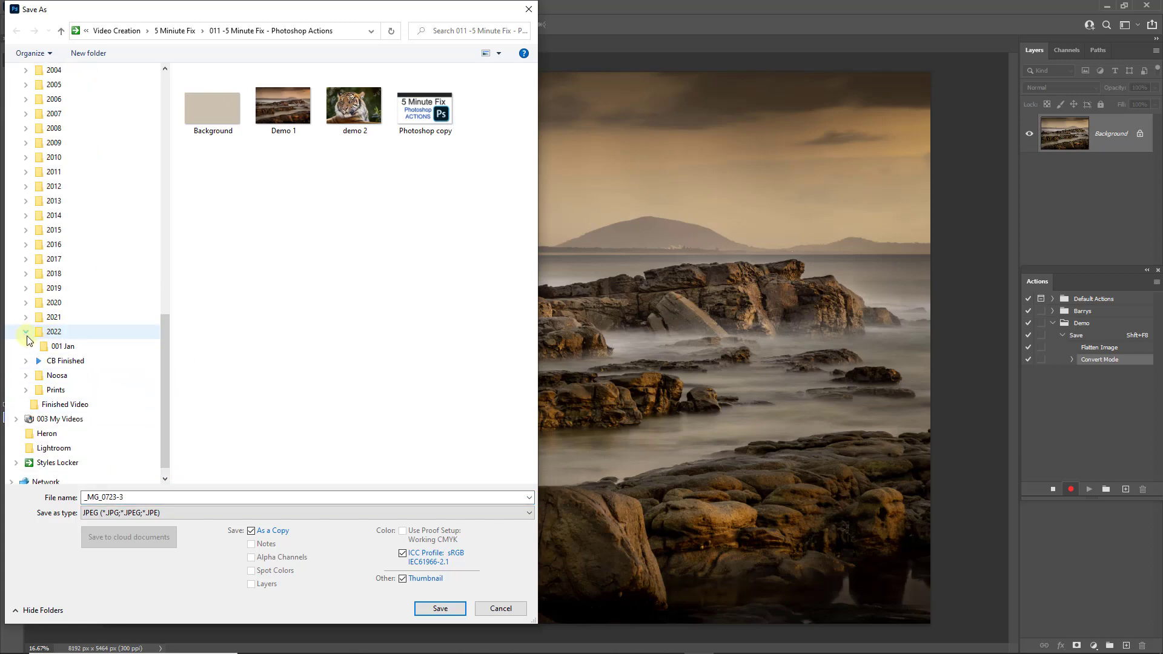
{"action": "left_click", "coordinate": [59, 349]}
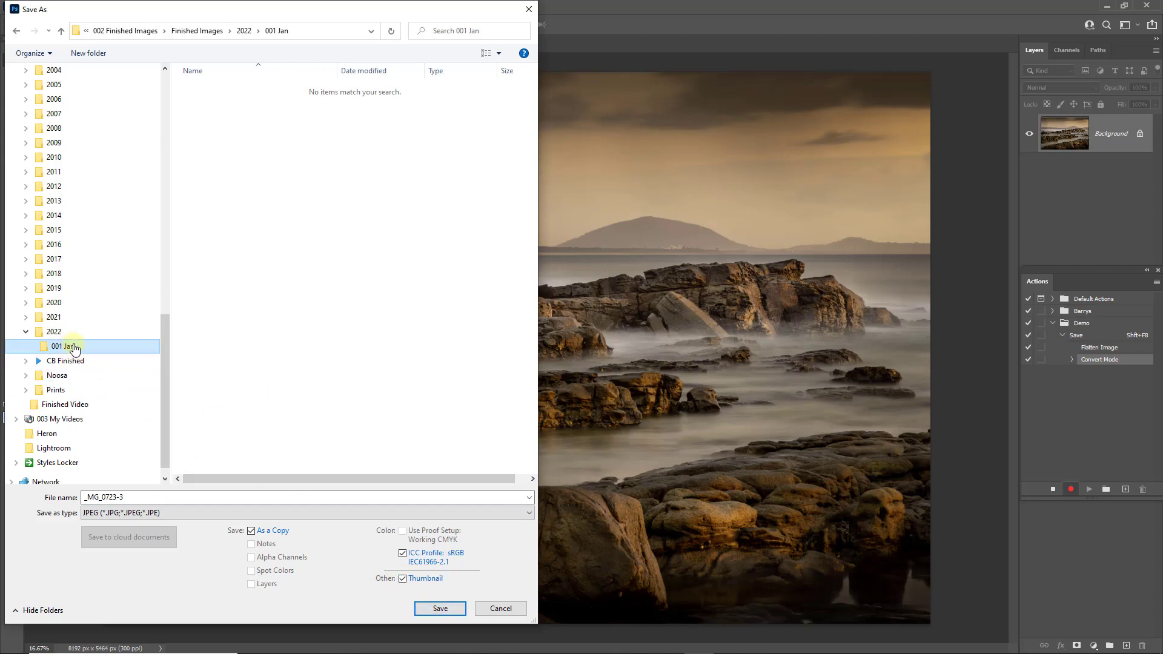
Step: Save the JPEG at maximum quality, close the original without saving, and stop recording
{"action": "left_click", "coordinate": [429, 603]}
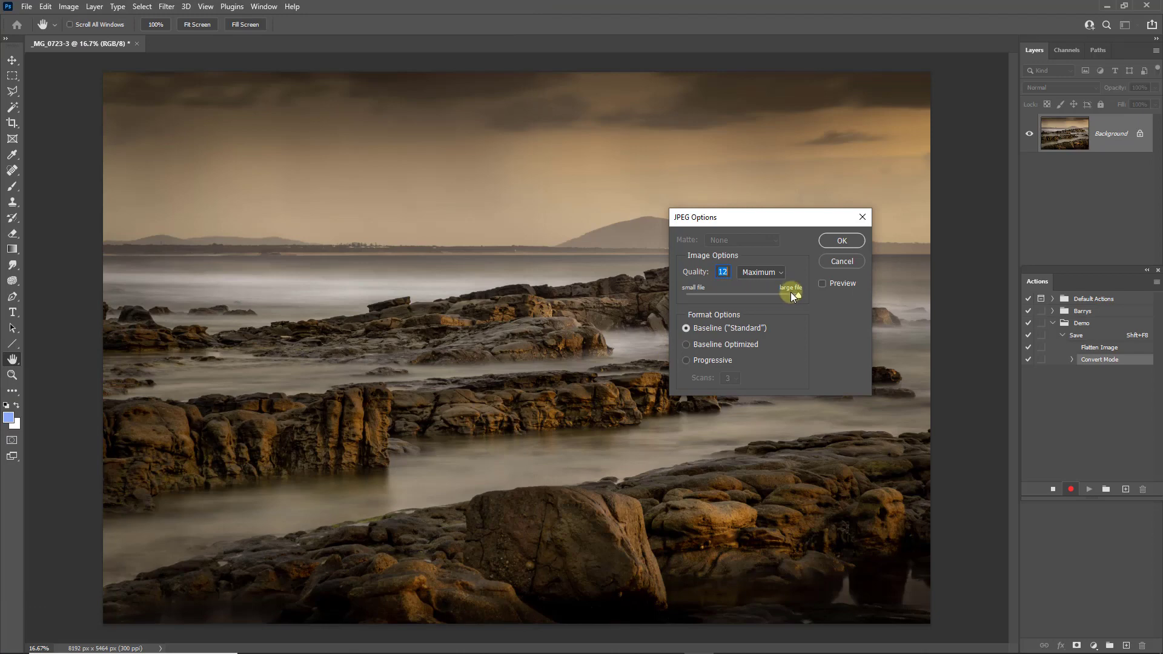
{"action": "left_click", "coordinate": [841, 240]}
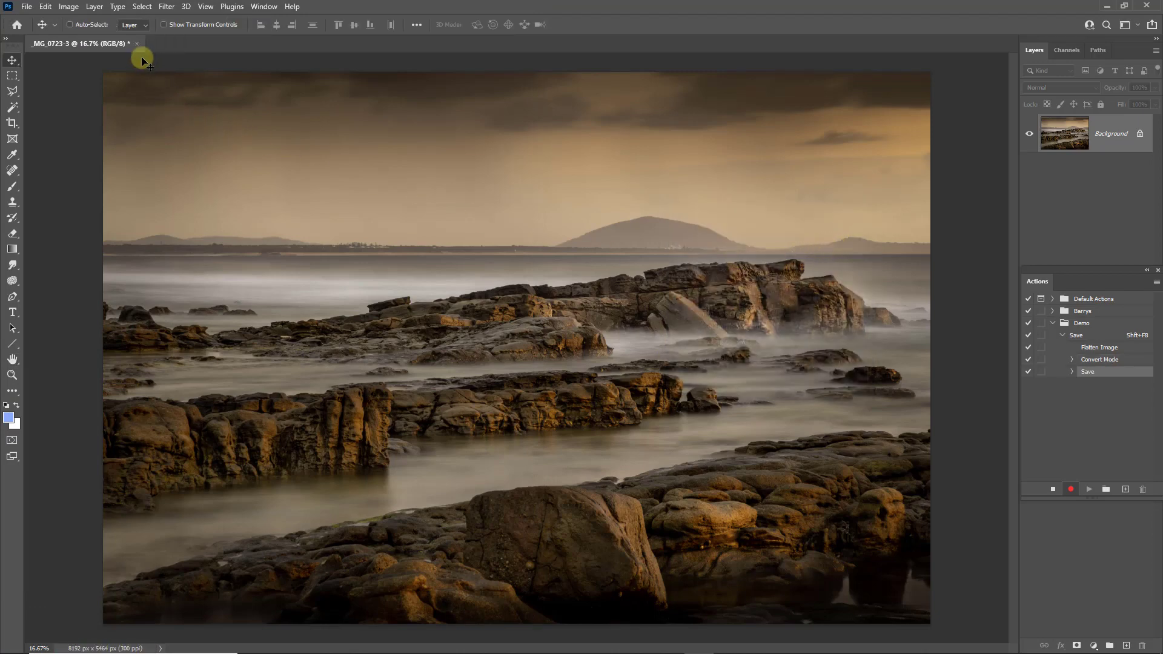
{"action": "left_click", "coordinate": [137, 44]}
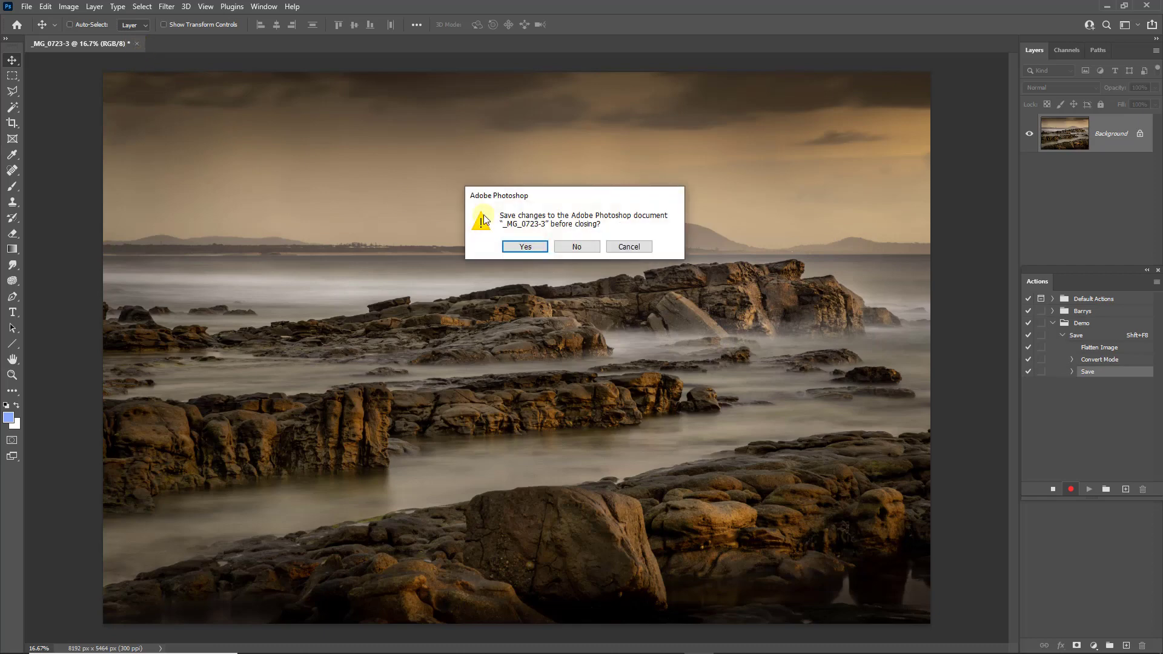
{"action": "left_click", "coordinate": [567, 248]}
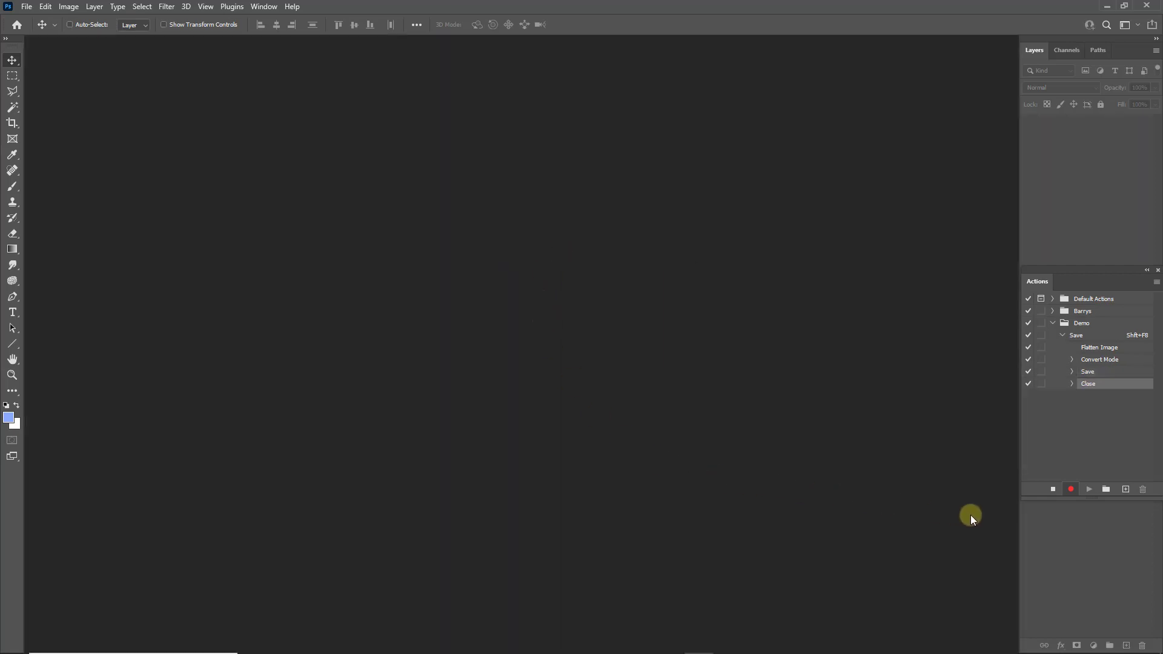
{"action": "left_click", "coordinate": [1053, 492]}
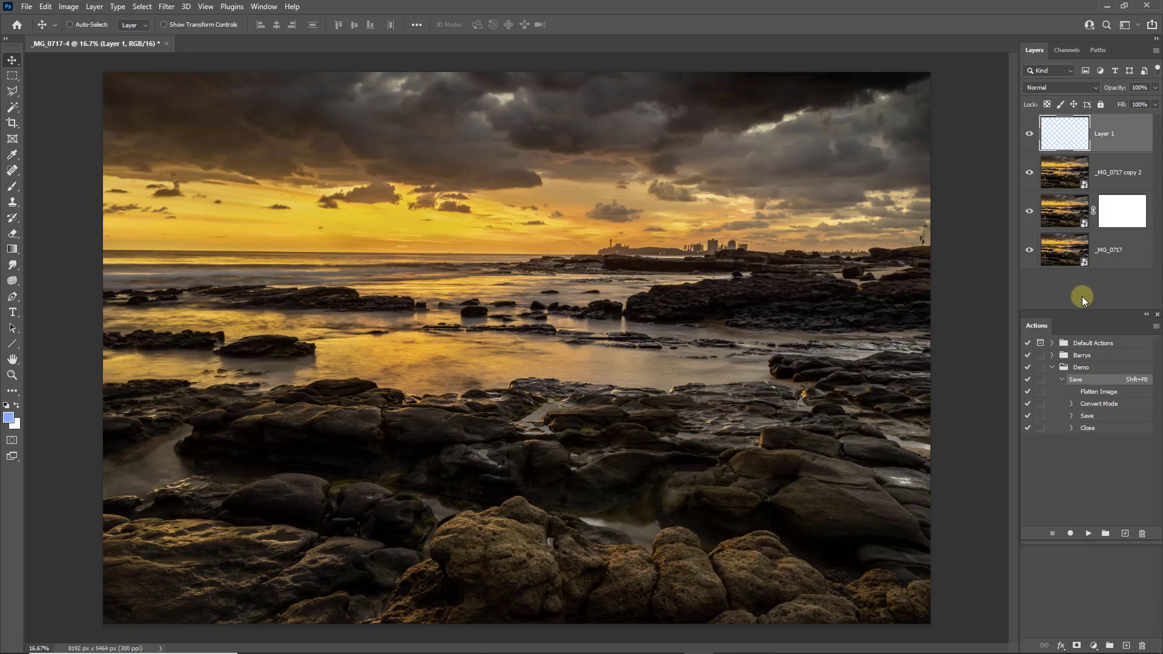
Step: Turn on Button Mode and play the red Save (Shift+F8) button on _MG_0717-4
{"action": "left_click", "coordinate": [1156, 329]}
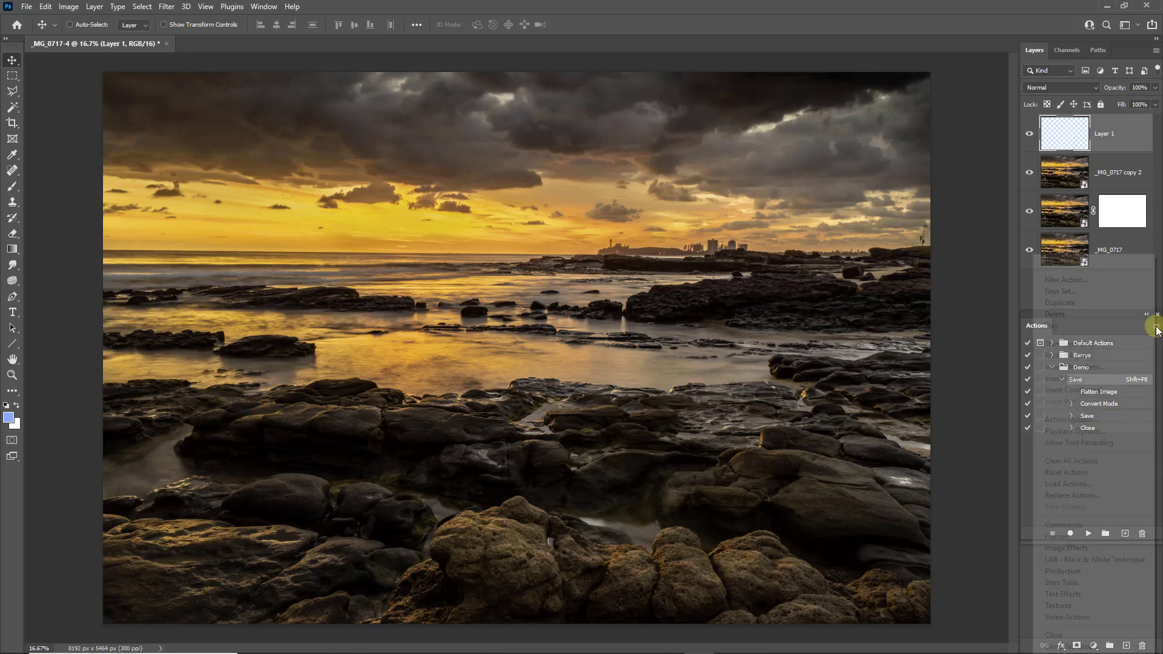
{"action": "left_click", "coordinate": [1086, 262]}
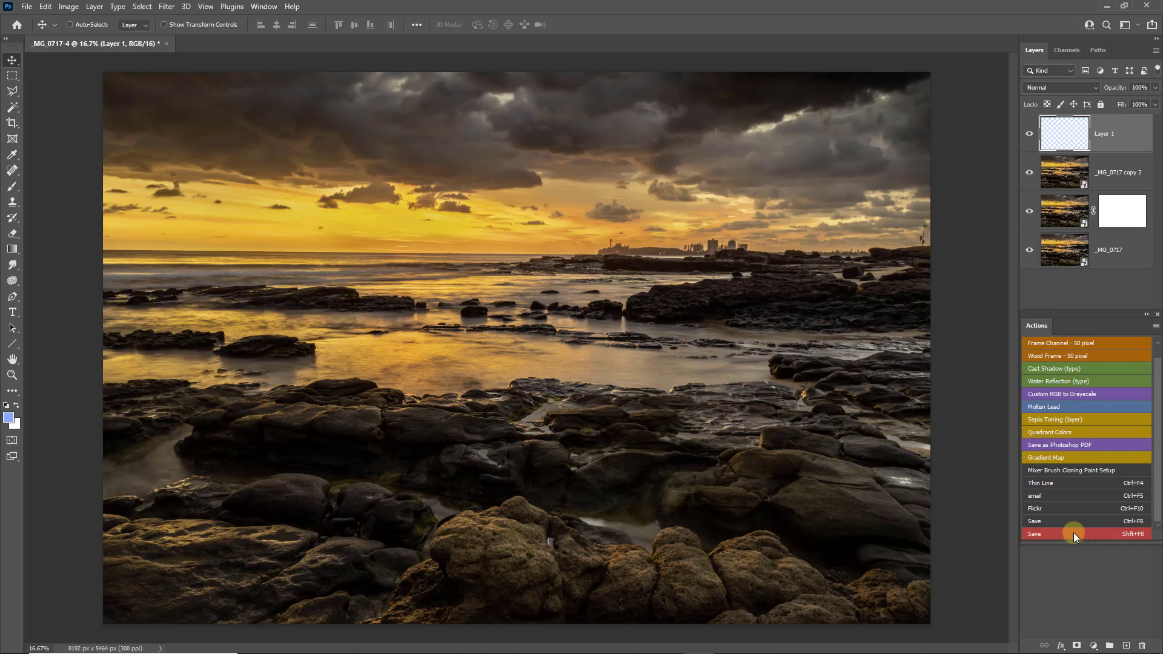
{"action": "left_click", "coordinate": [1033, 534]}
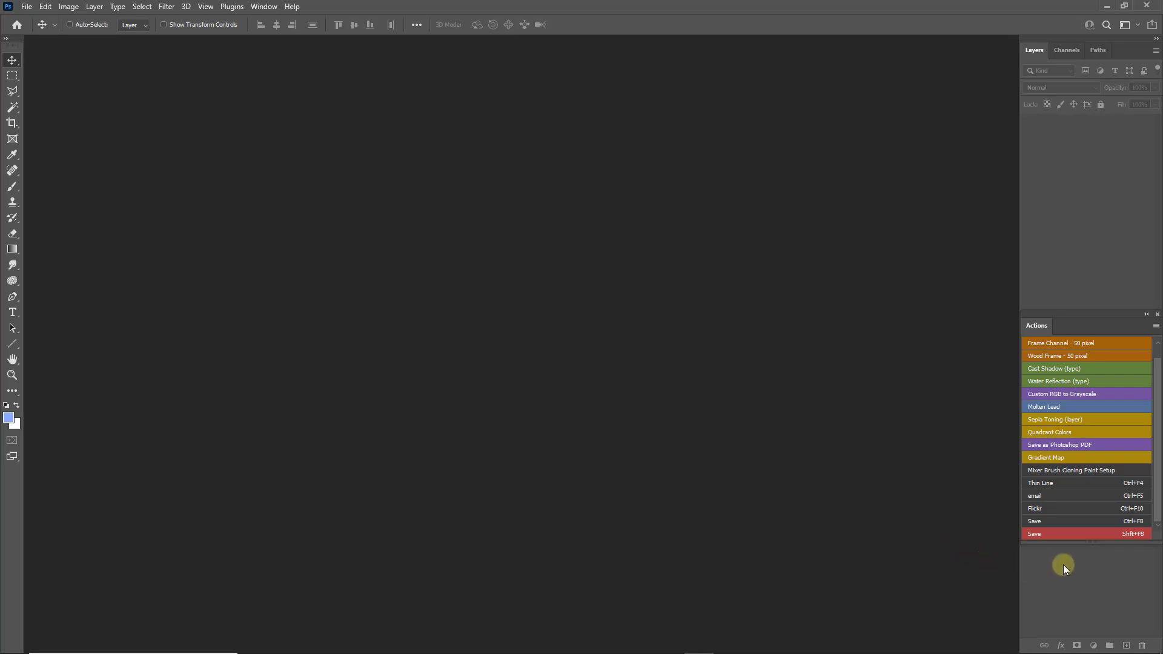
Step: Switch the Actions panel back to list view, float it out of the dock, and close it
{"action": "left_click", "coordinate": [1156, 328]}
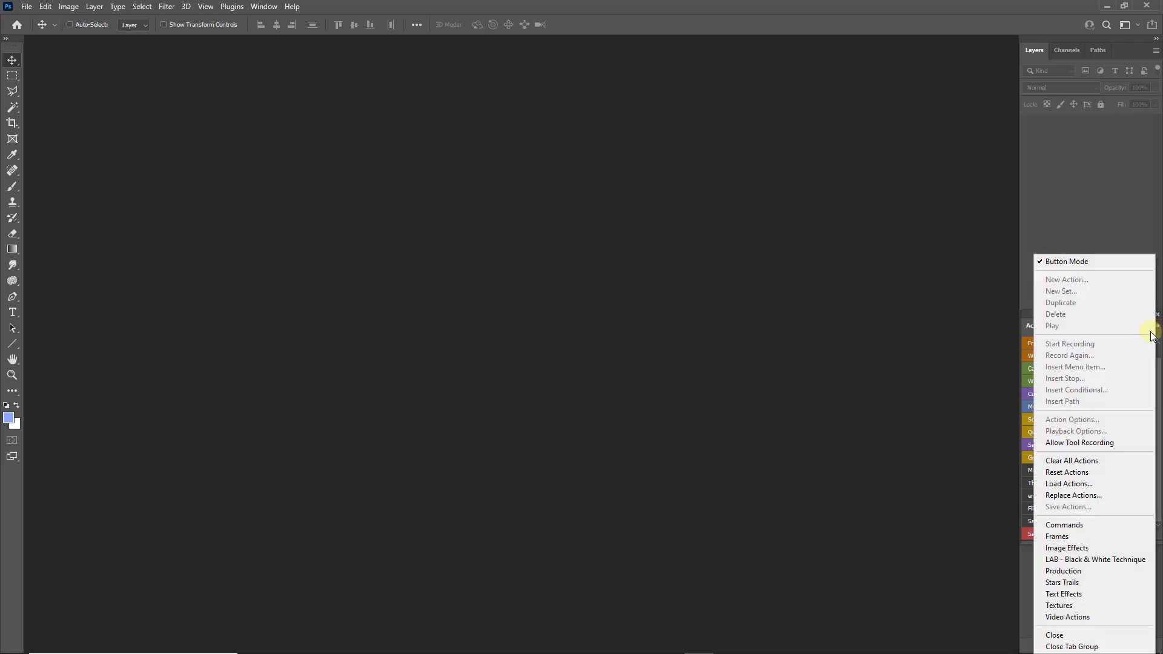
{"action": "left_click", "coordinate": [1064, 261]}
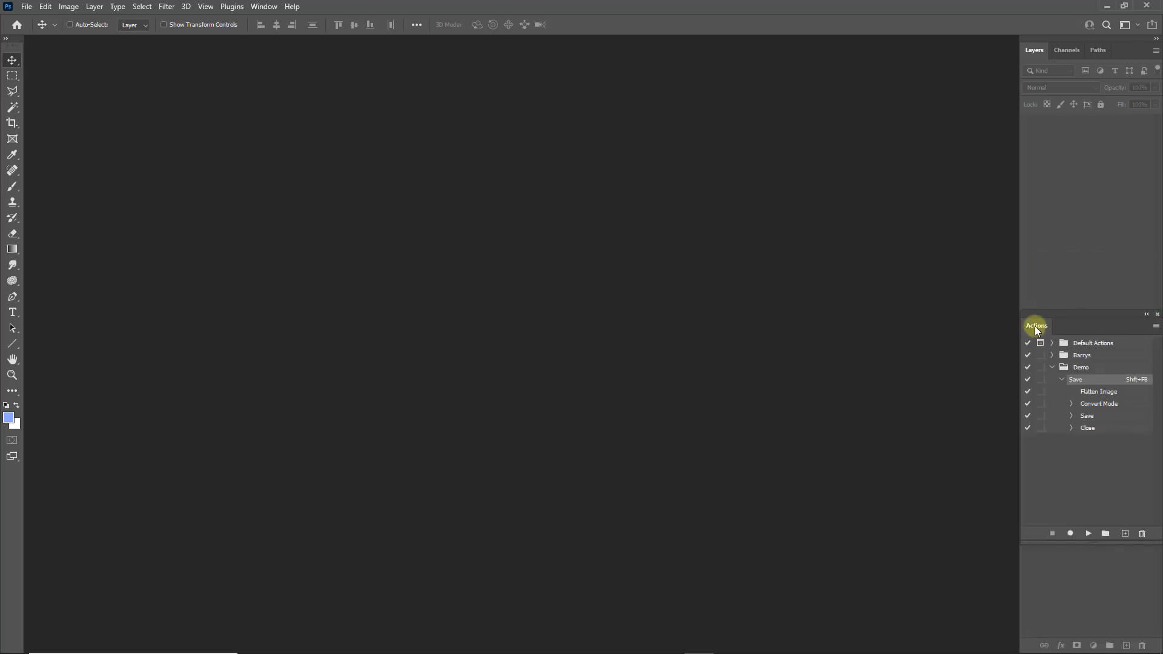
{"action": "left_click_drag", "start_coordinate": [1030, 322], "coordinate": [566, 211]}
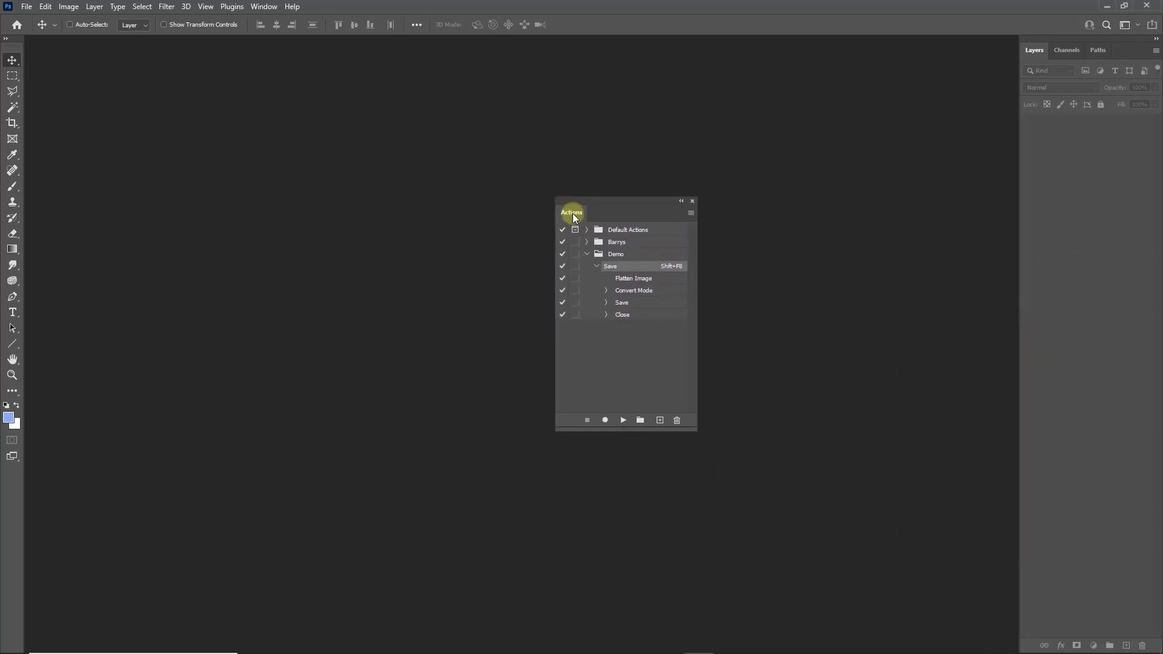
{"action": "left_click", "coordinate": [692, 202]}
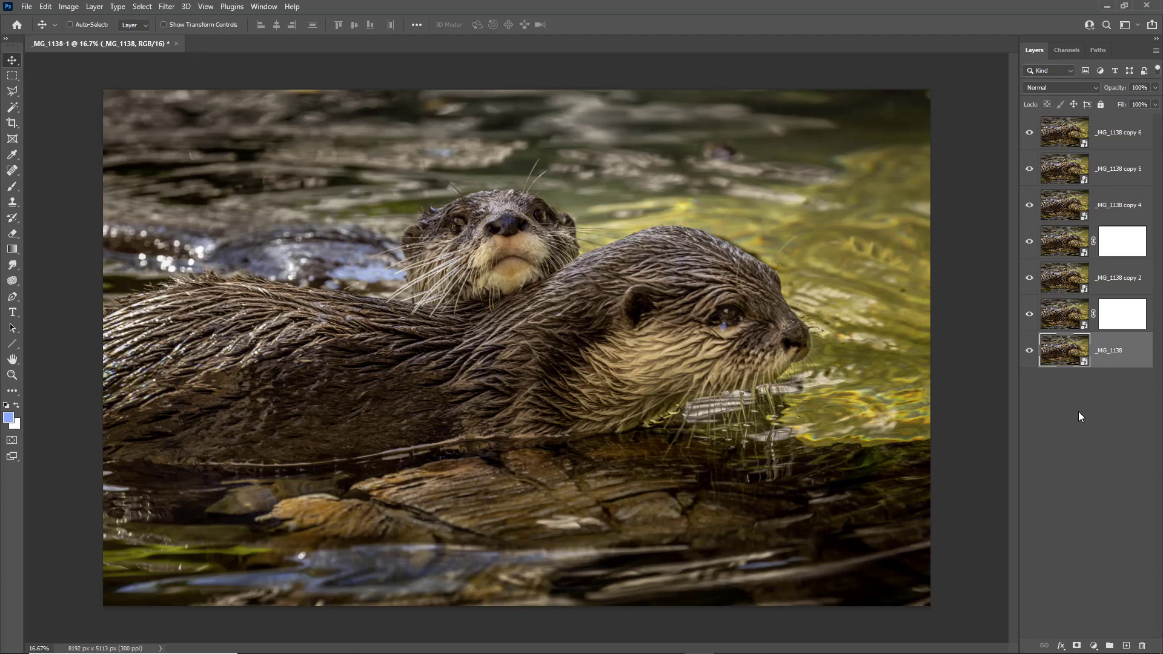
Step: Run the Demo Save action on the otter image _MG_1138-1, processing and closing it
{"action": "key", "text": "ctrl+w"}
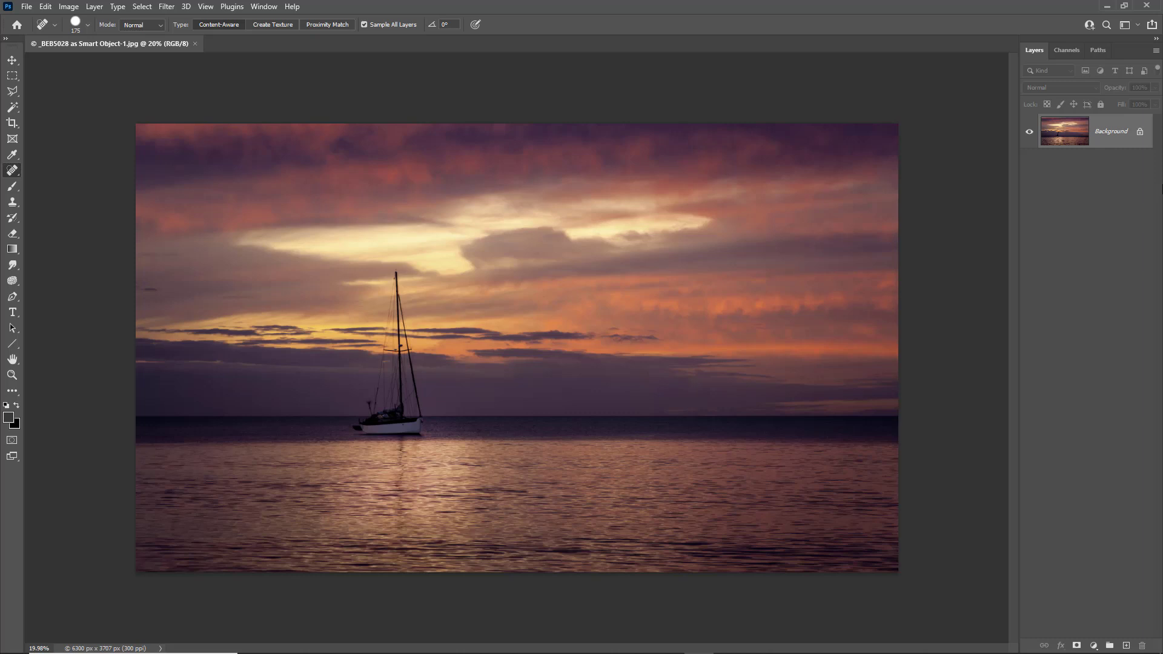
Step: Unlock the sailboat's Background layer, add a new empty layer, then undo back to the single Background
{"action": "double_click", "coordinate": [1068, 128], "text": "alt"}
{"action": "key", "text": "ctrl+shift+alt+n"}
{"action": "key", "text": "ctrl+z"}
{"action": "key", "text": "ctrl+z"}
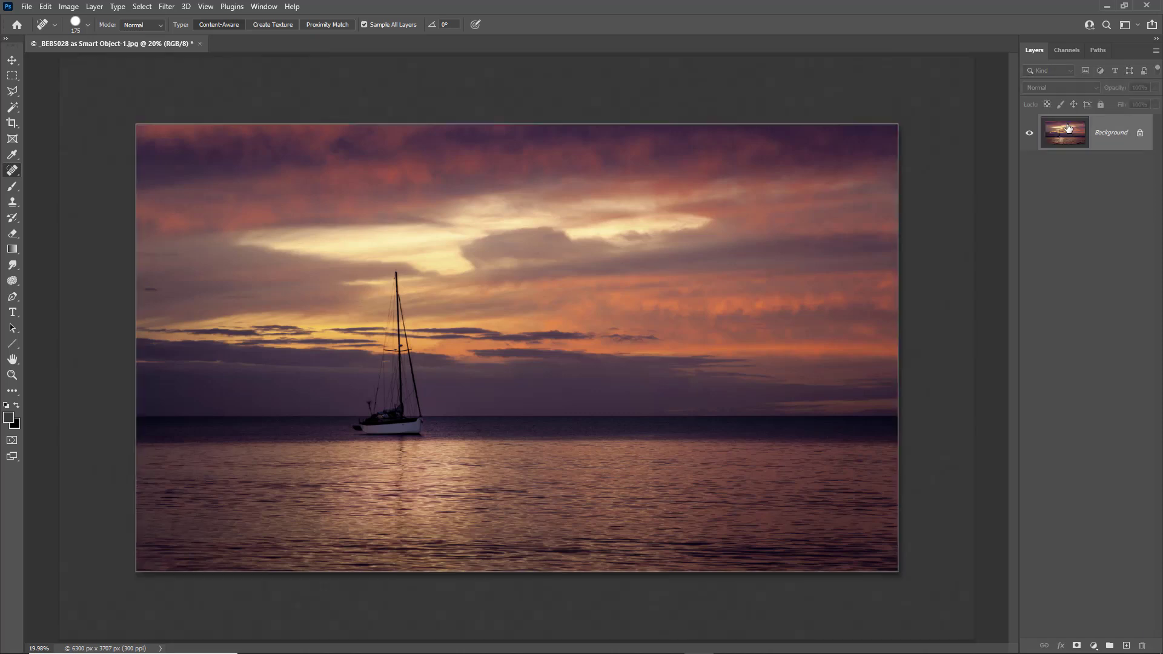
{"action": "key", "text": "ctrl+z"}
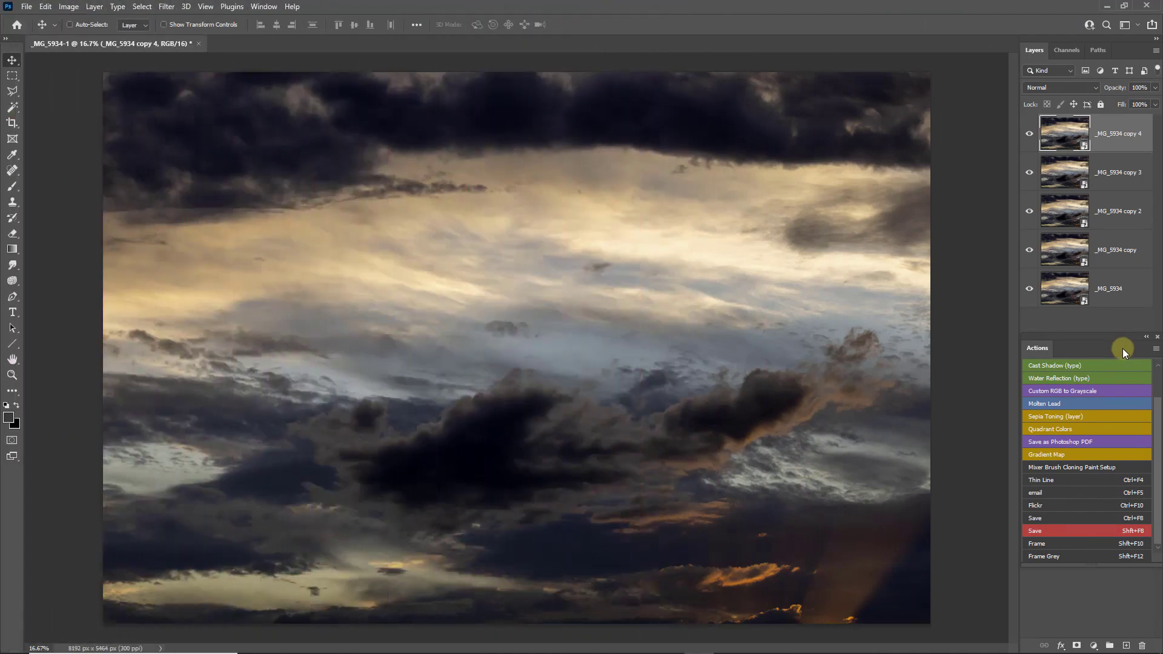
Step: Switch the Actions panel from Button Mode to list view and enable the Save step's dialog toggle
{"action": "left_click", "coordinate": [1155, 349]}
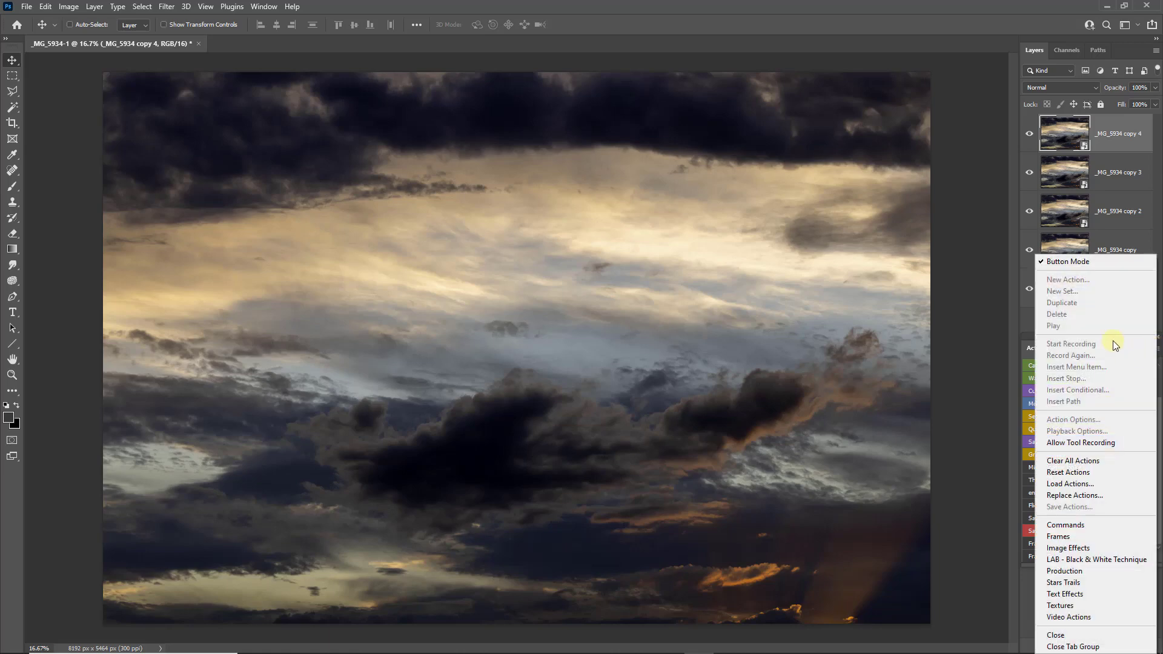
{"action": "left_click", "coordinate": [1077, 260]}
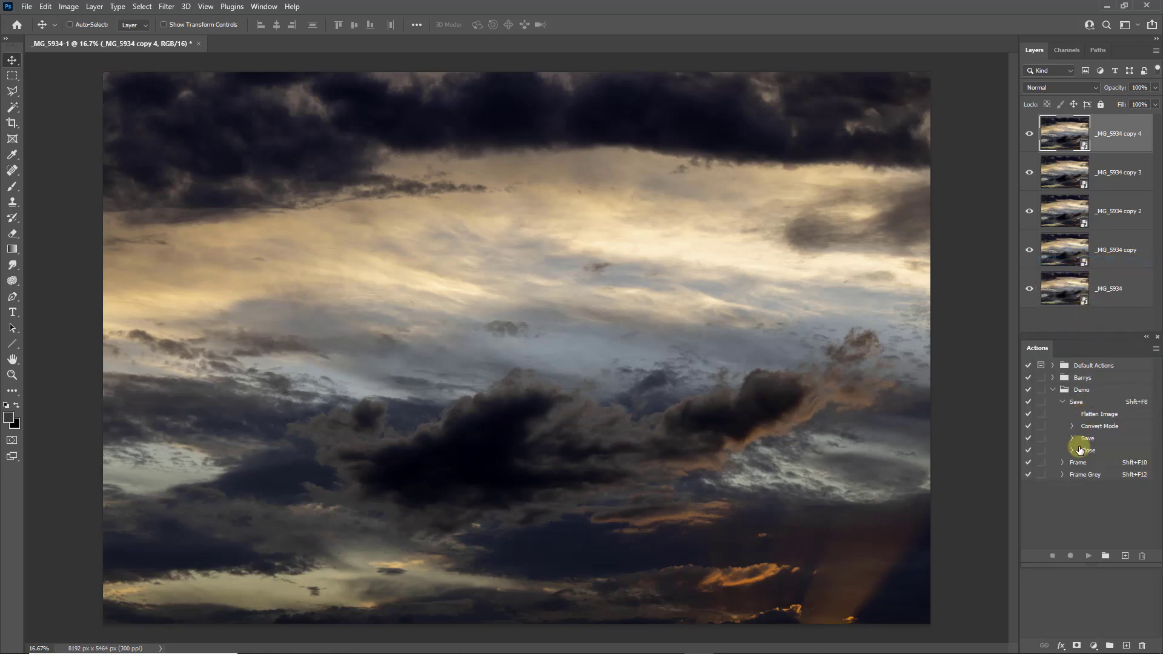
{"action": "left_click", "coordinate": [1040, 439]}
Step: Run the action with Shift+F8, save the JPEG as 'new name', and accept the default JPEG options
{"action": "key", "text": "shift+F8"}
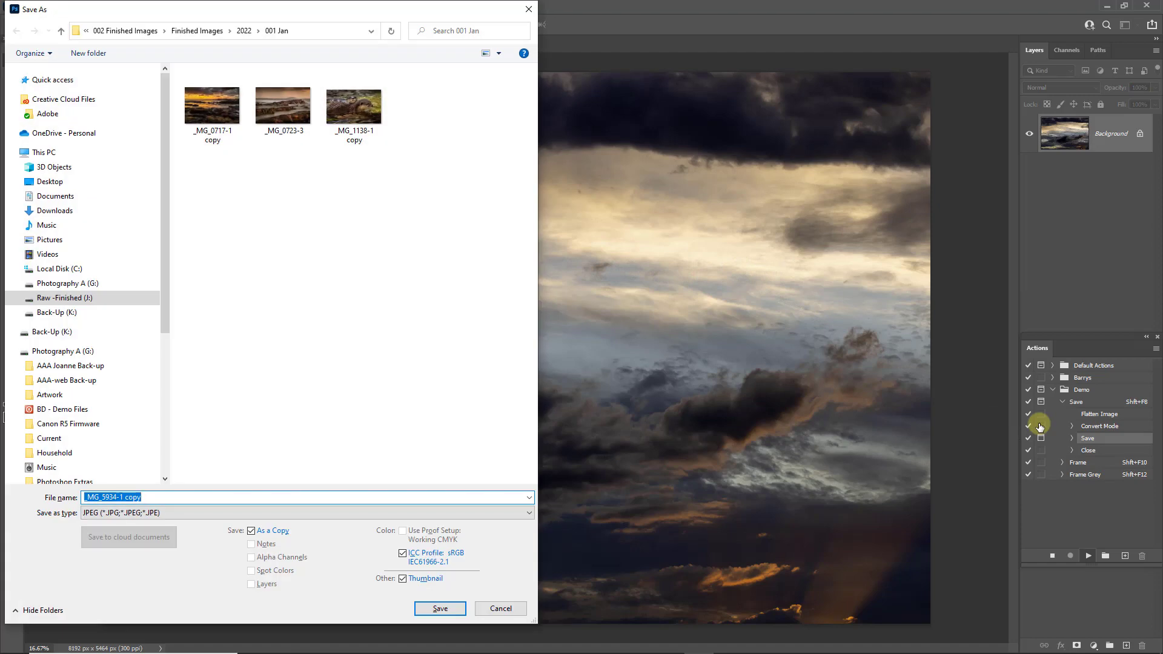
{"action": "type", "text": "new name"}
{"action": "key", "text": "Return"}
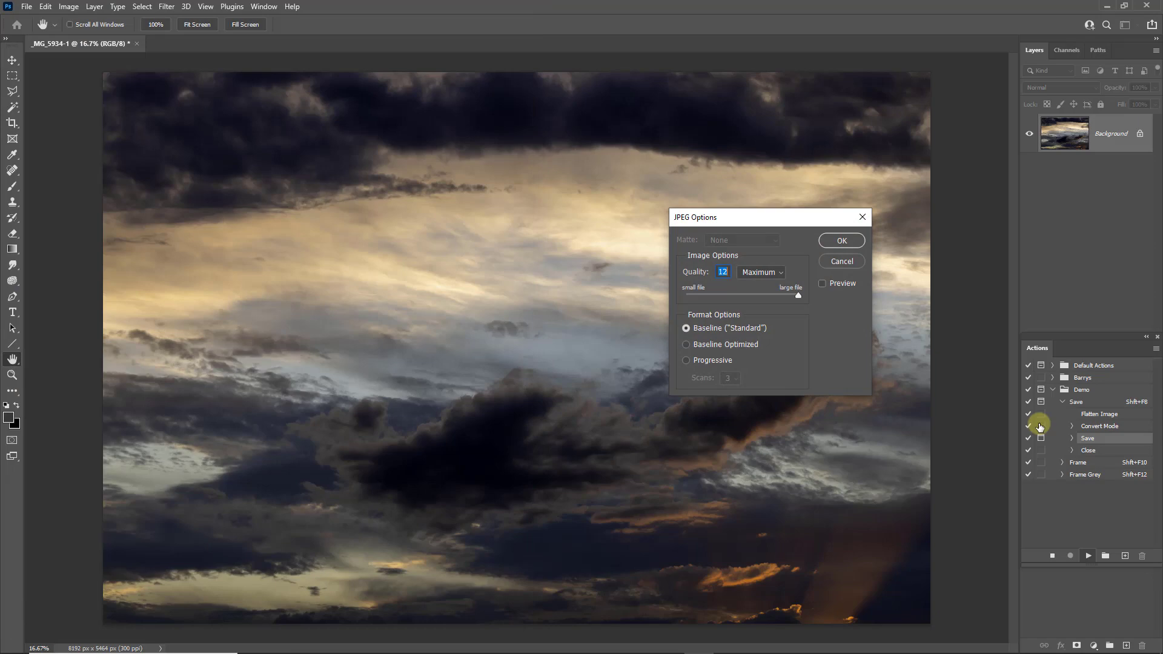
{"action": "key", "text": "Return"}
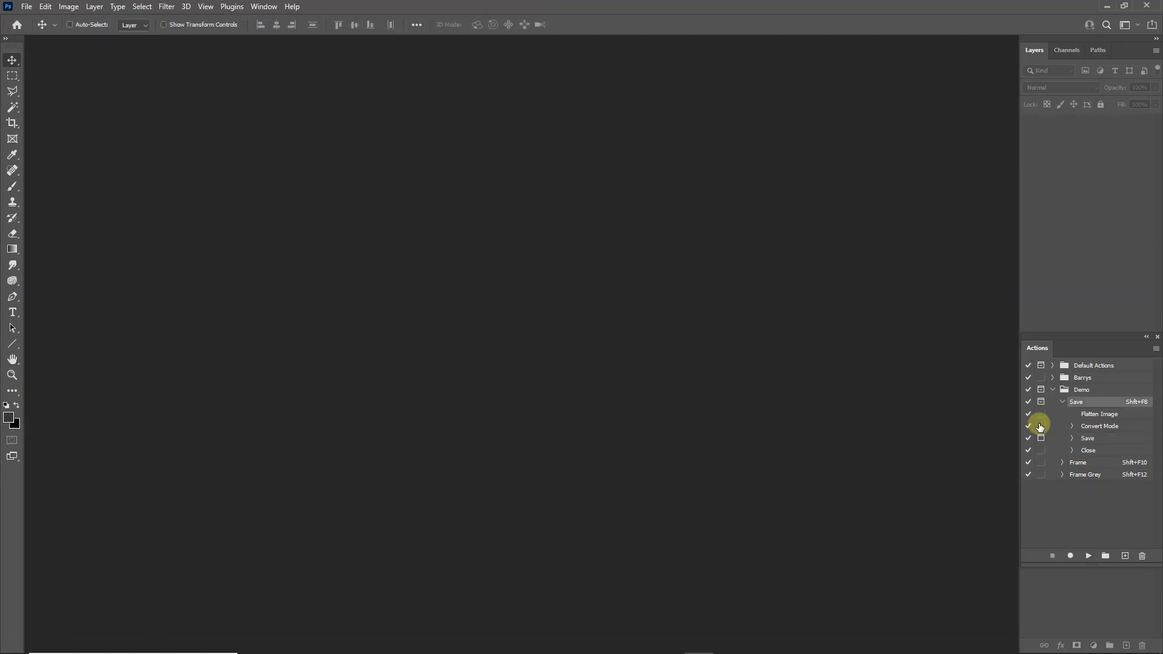